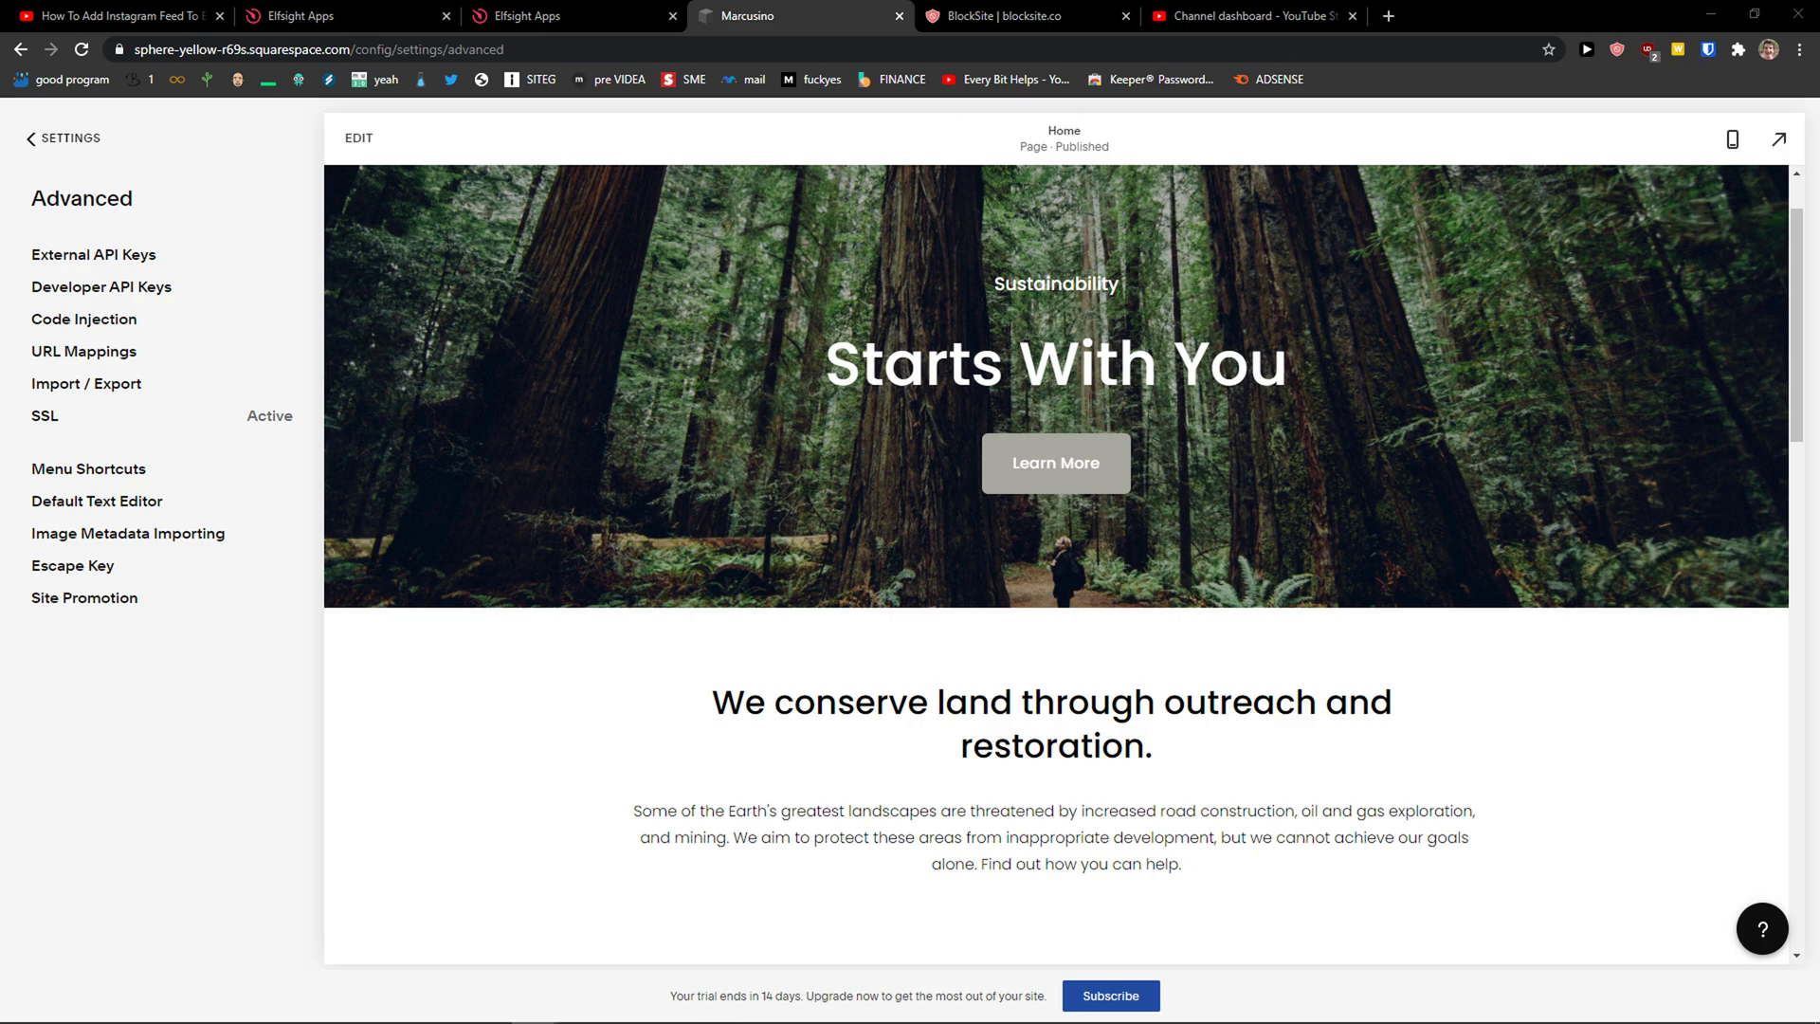
{"action": "scroll", "coordinate": [610, 669], "scroll_direction": "down", "scroll_amount": 2}
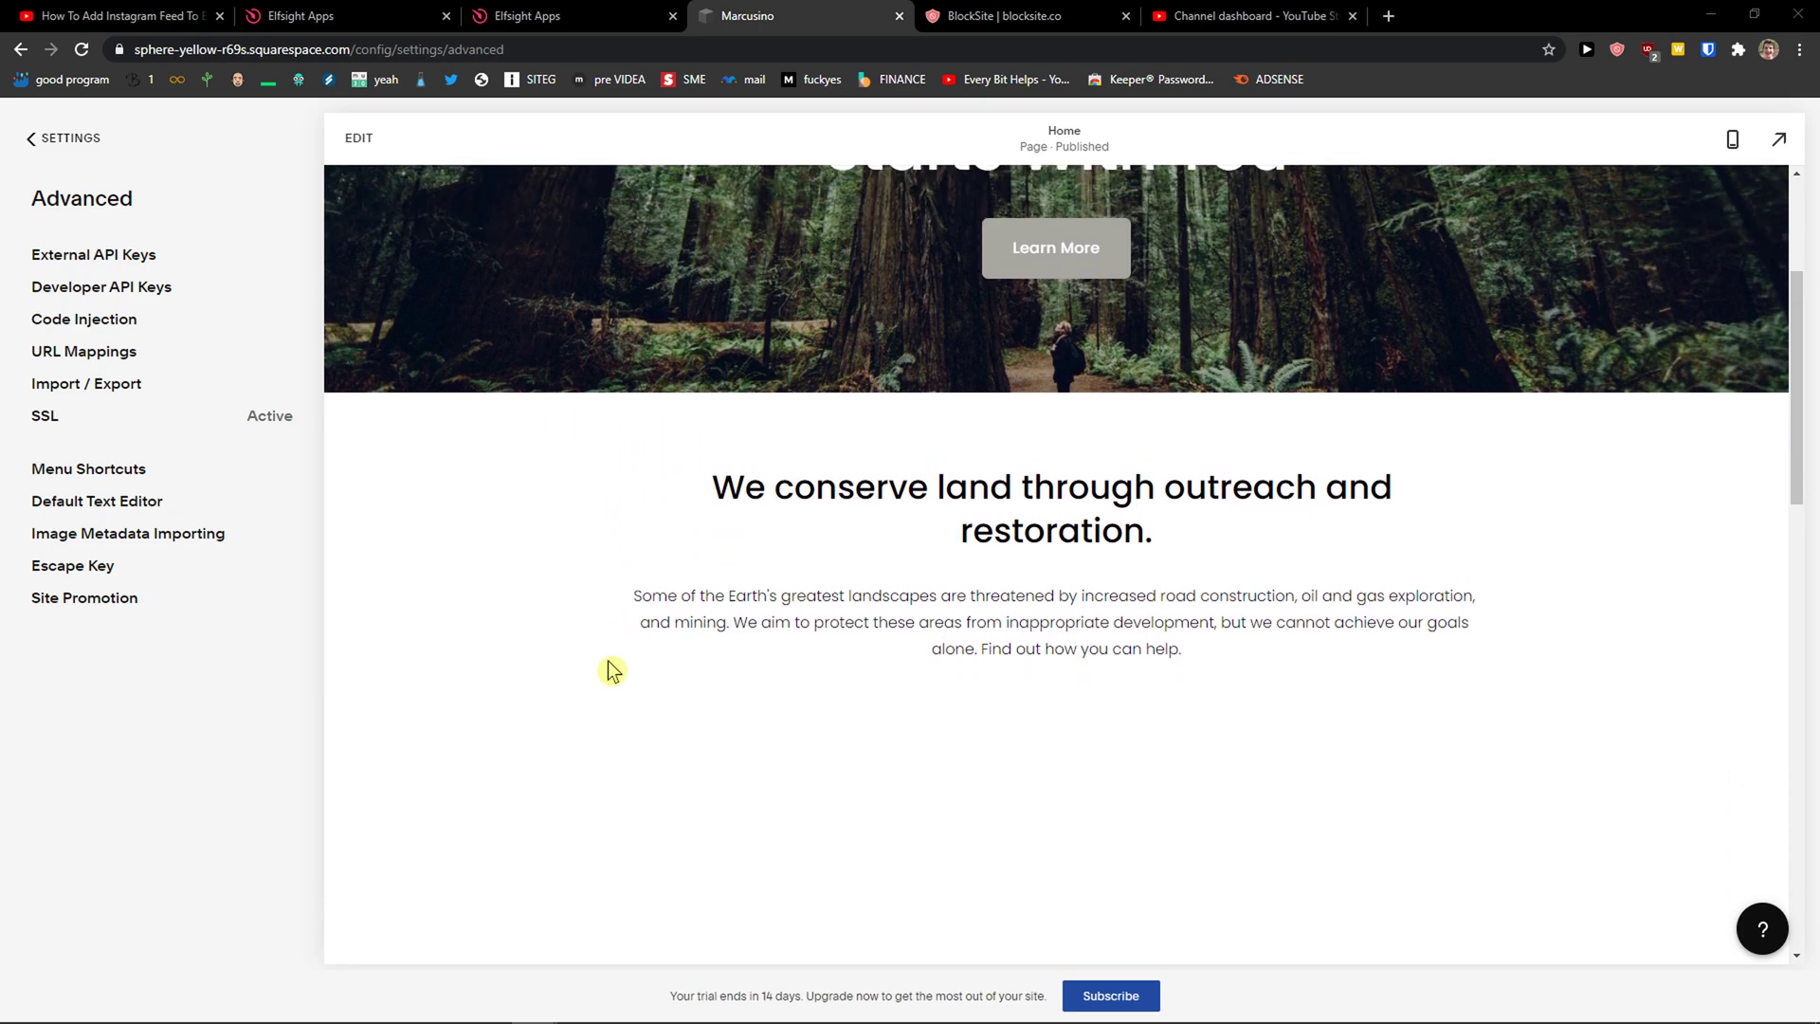
{"action": "scroll", "coordinate": [468, 435], "scroll_direction": "up", "scroll_amount": 3}
Switch the Marcusino homepage in Squarespace into edit mode
{"action": "left_click", "coordinate": [359, 139]}
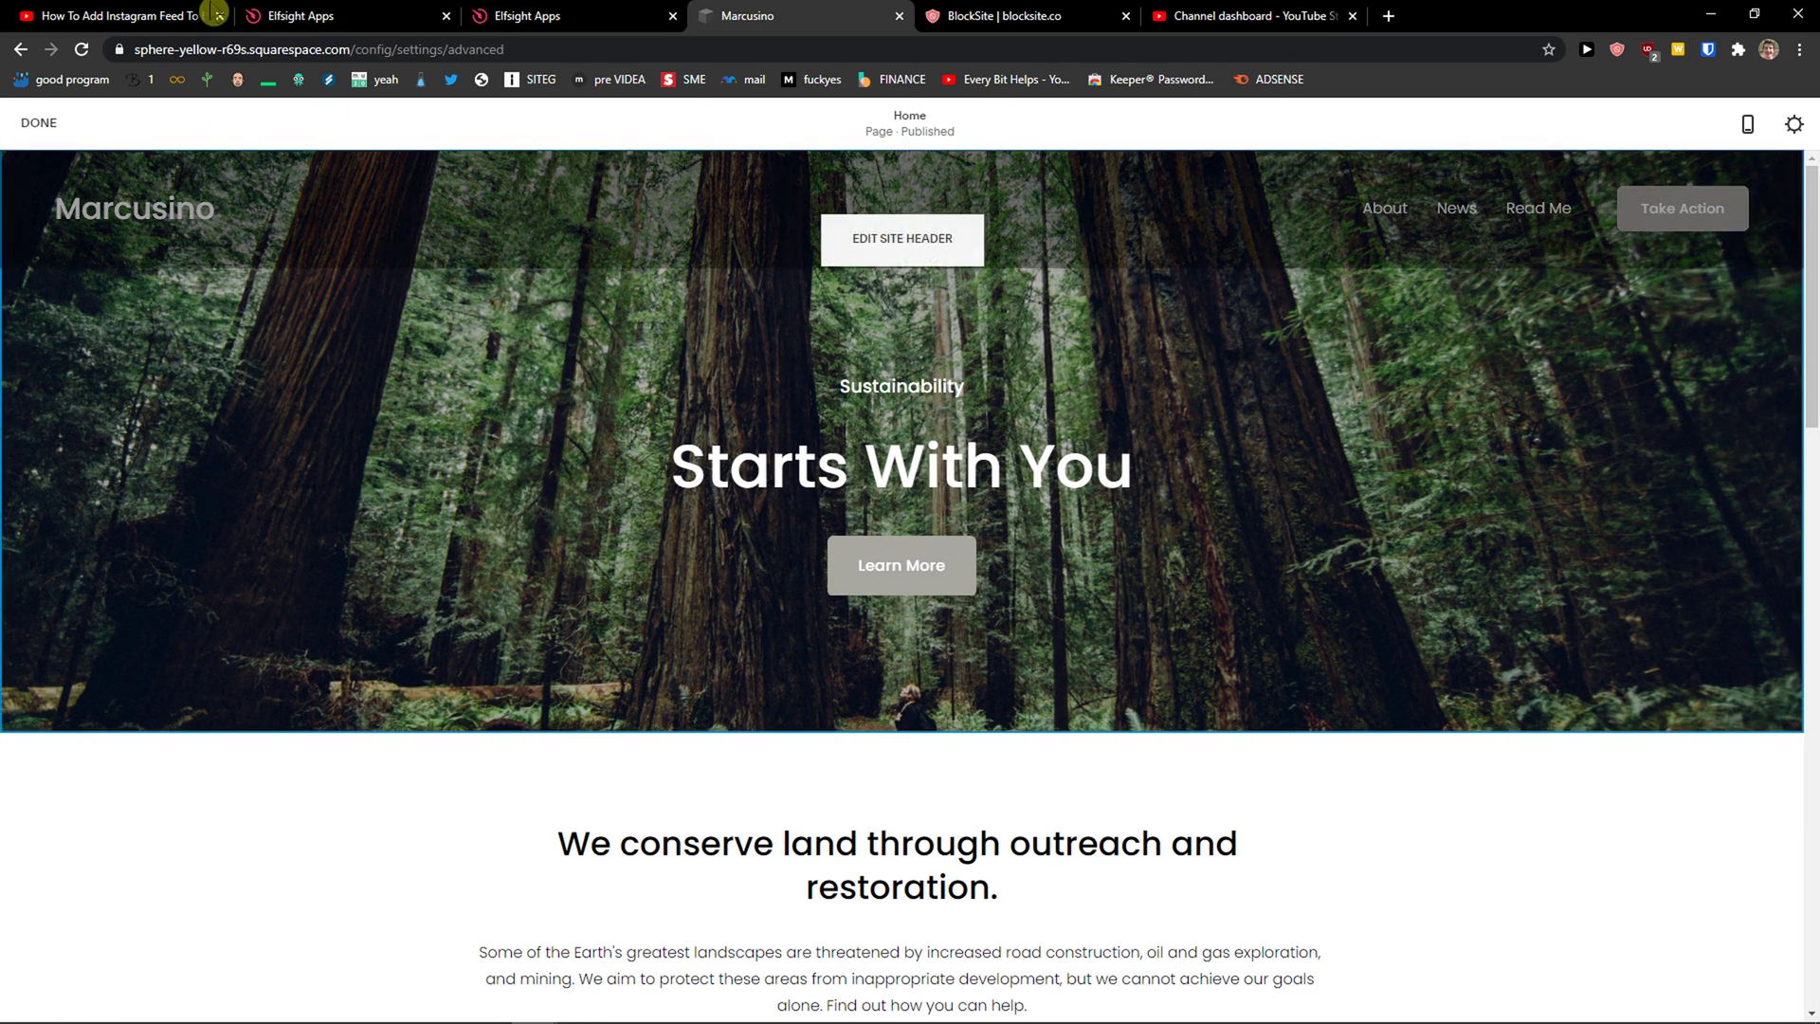
Open the elfsight.com link from the YouTube description in a new tab and continue to the site
{"action": "left_click", "coordinate": [114, 16]}
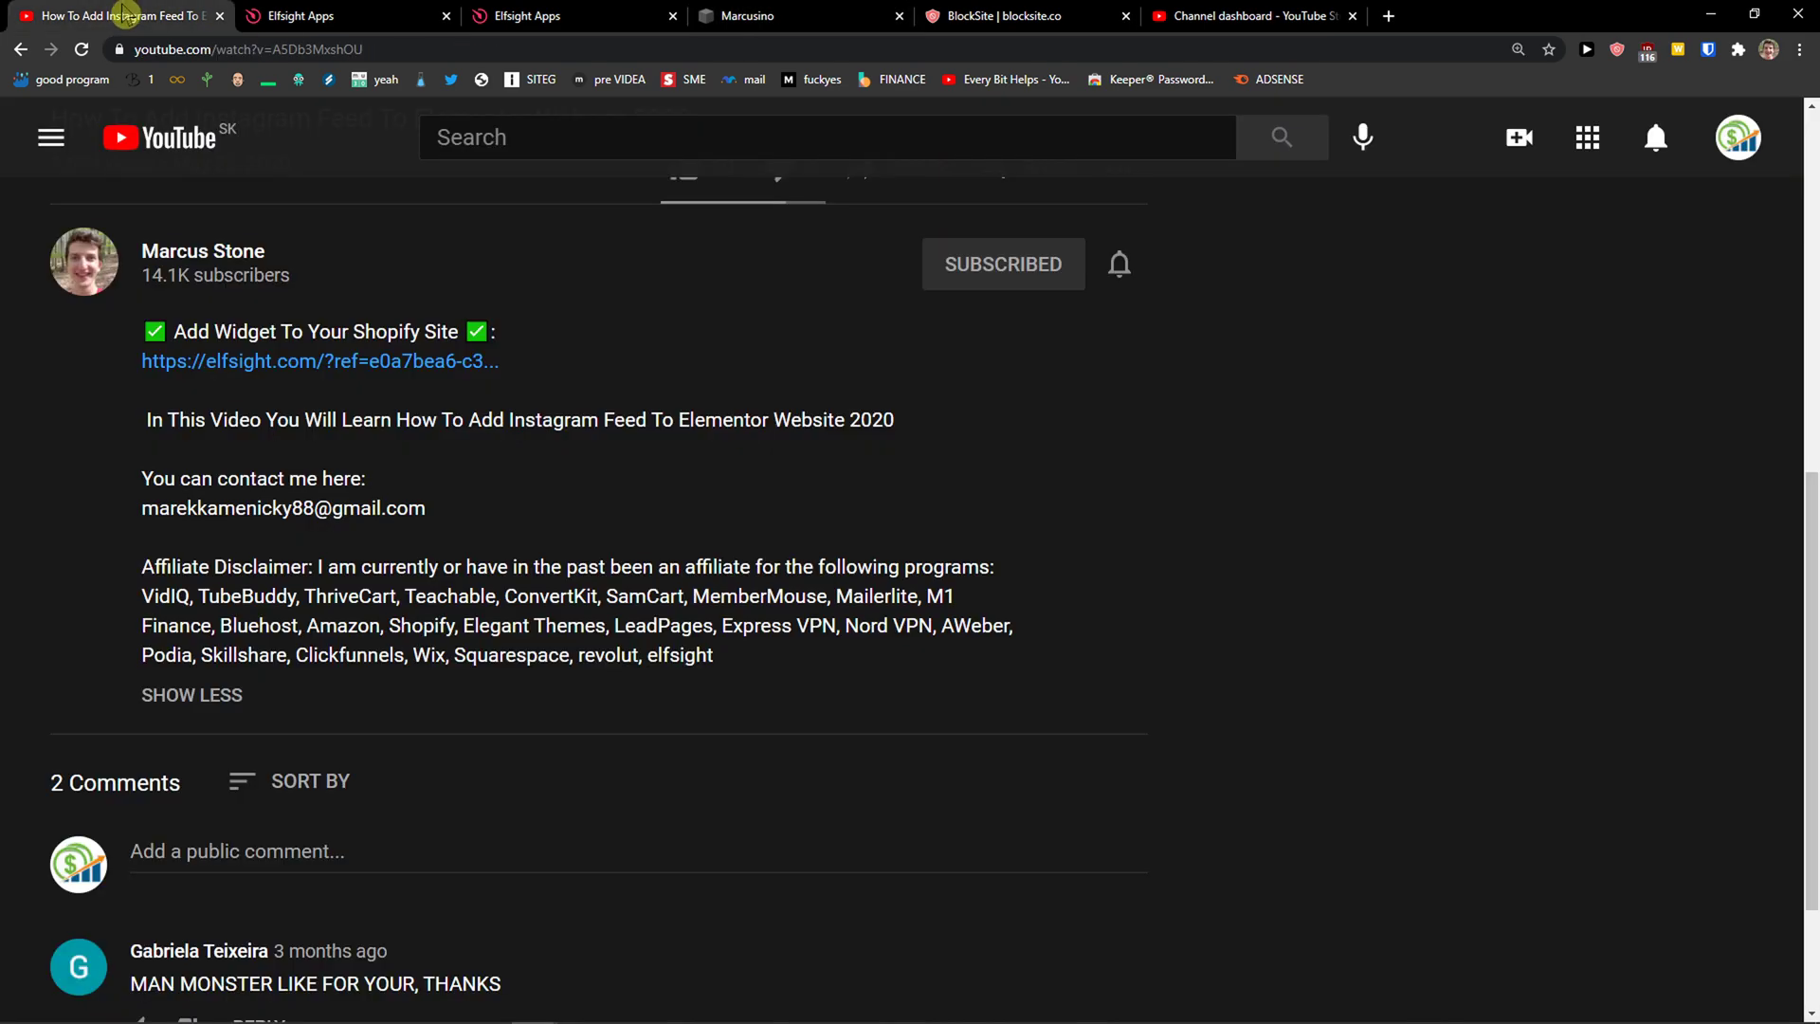
{"action": "middle_click", "coordinate": [301, 368]}
{"action": "left_click", "coordinate": [285, 16]}
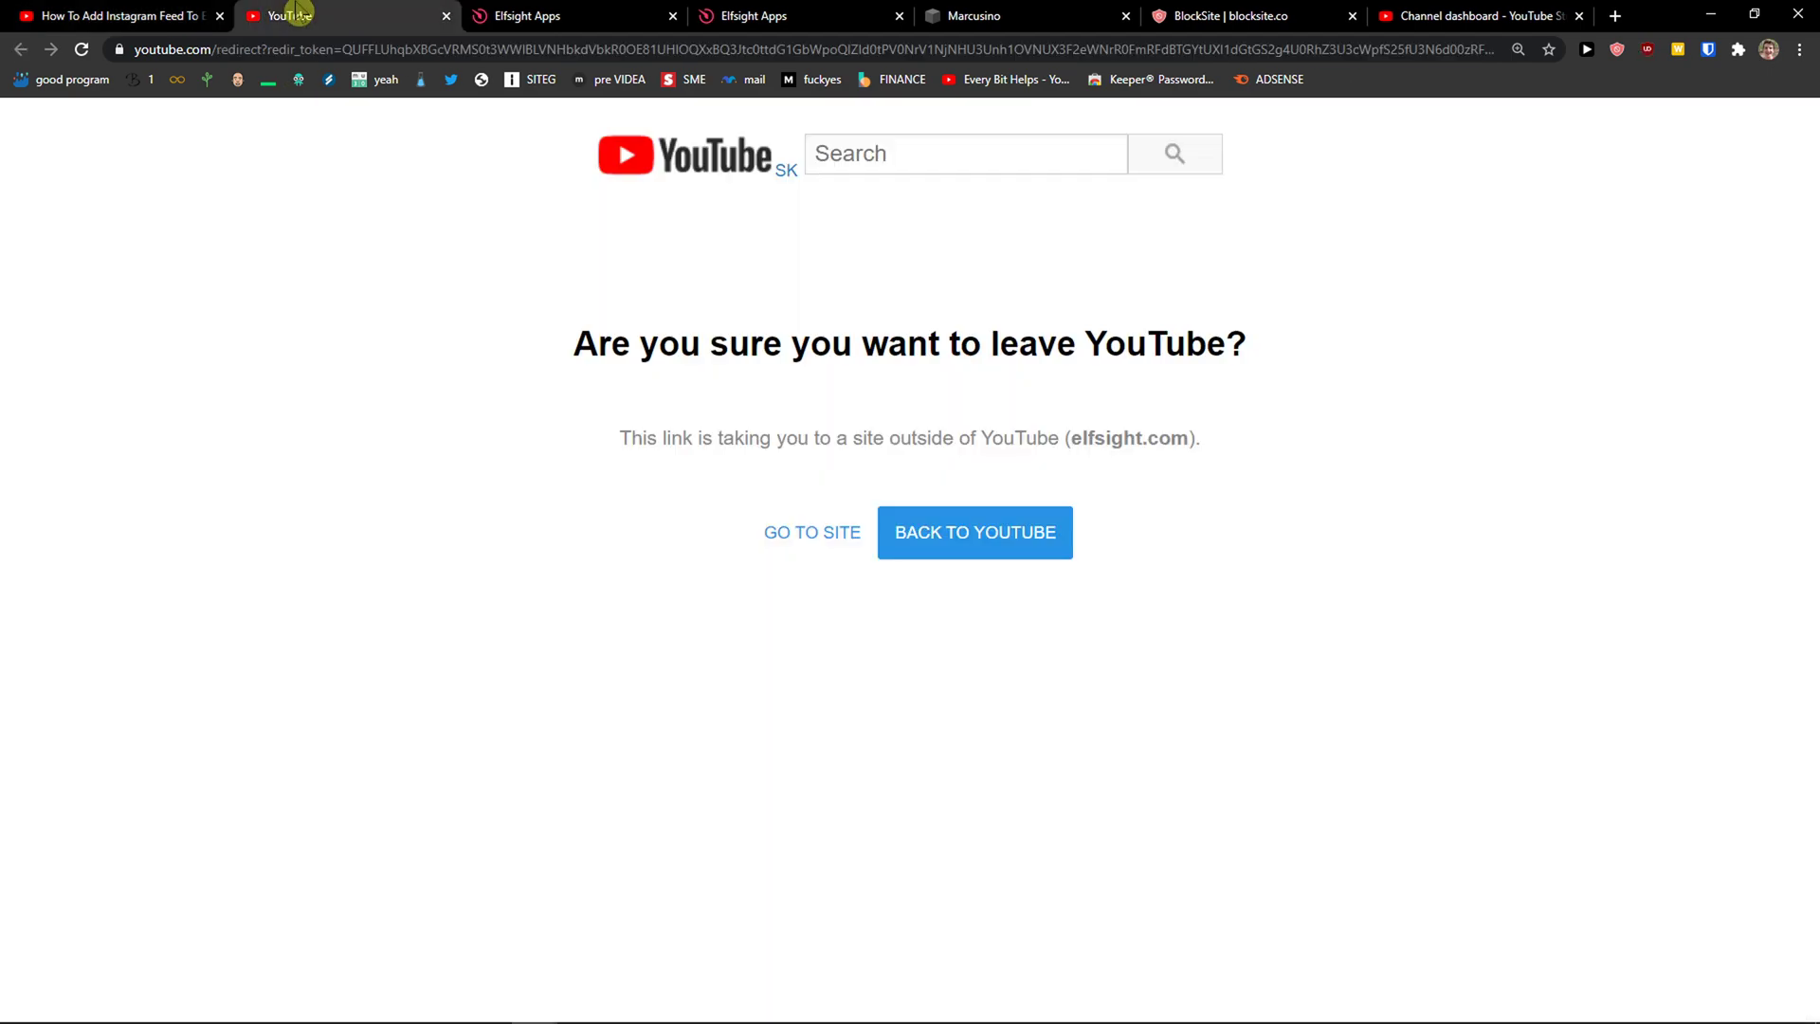
{"action": "left_click", "coordinate": [768, 529]}
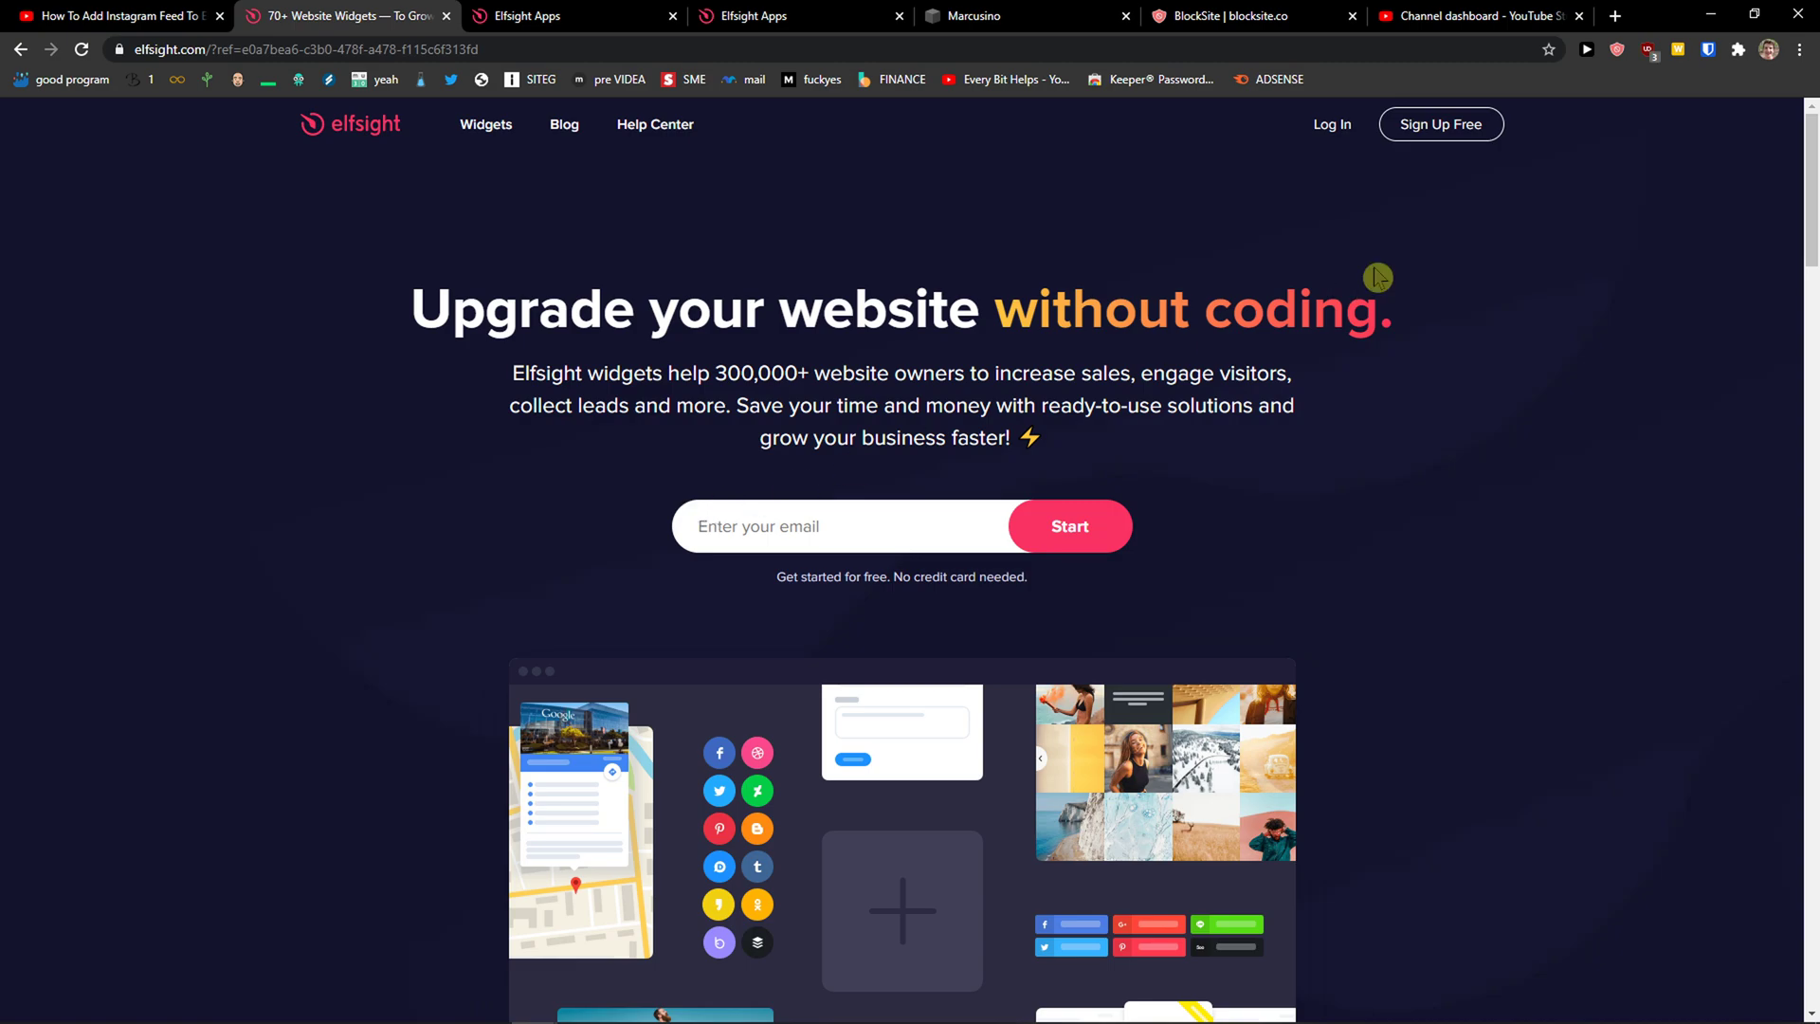
Visit the Elfsight Sign Up Free page, then return to the applications panel
{"action": "left_click", "coordinate": [1441, 125]}
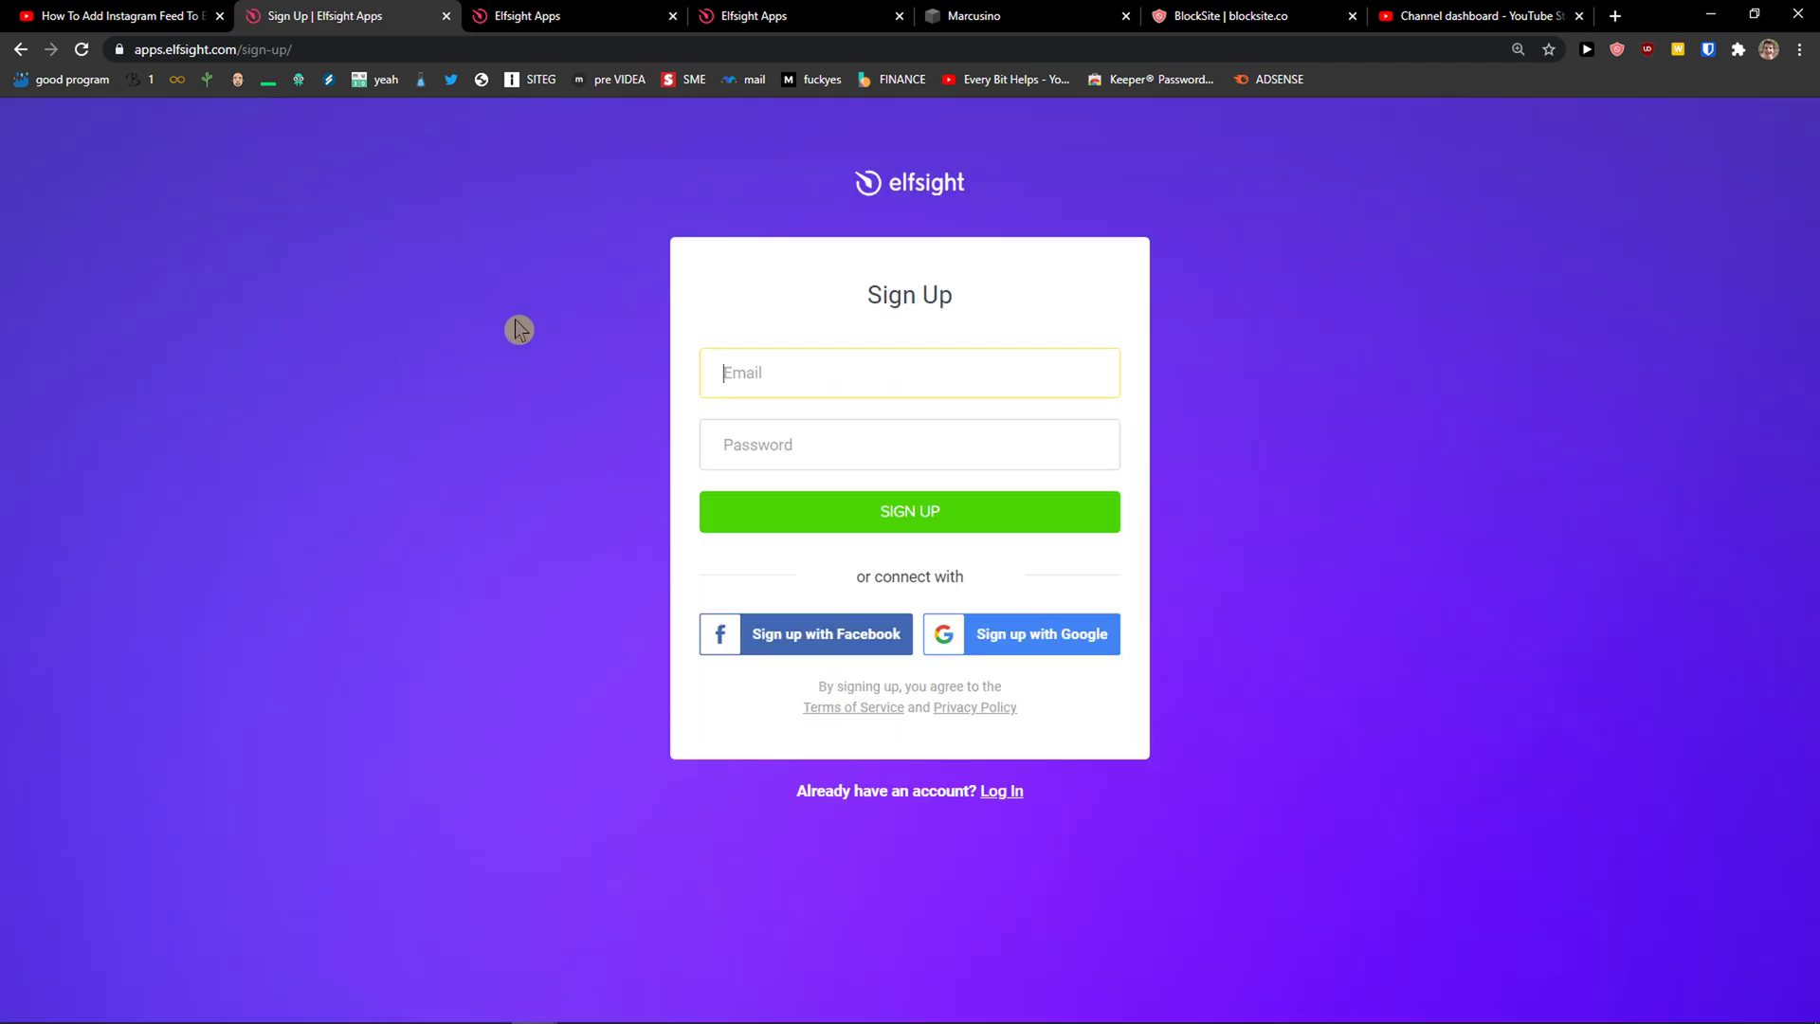
{"action": "left_click", "coordinate": [23, 53]}
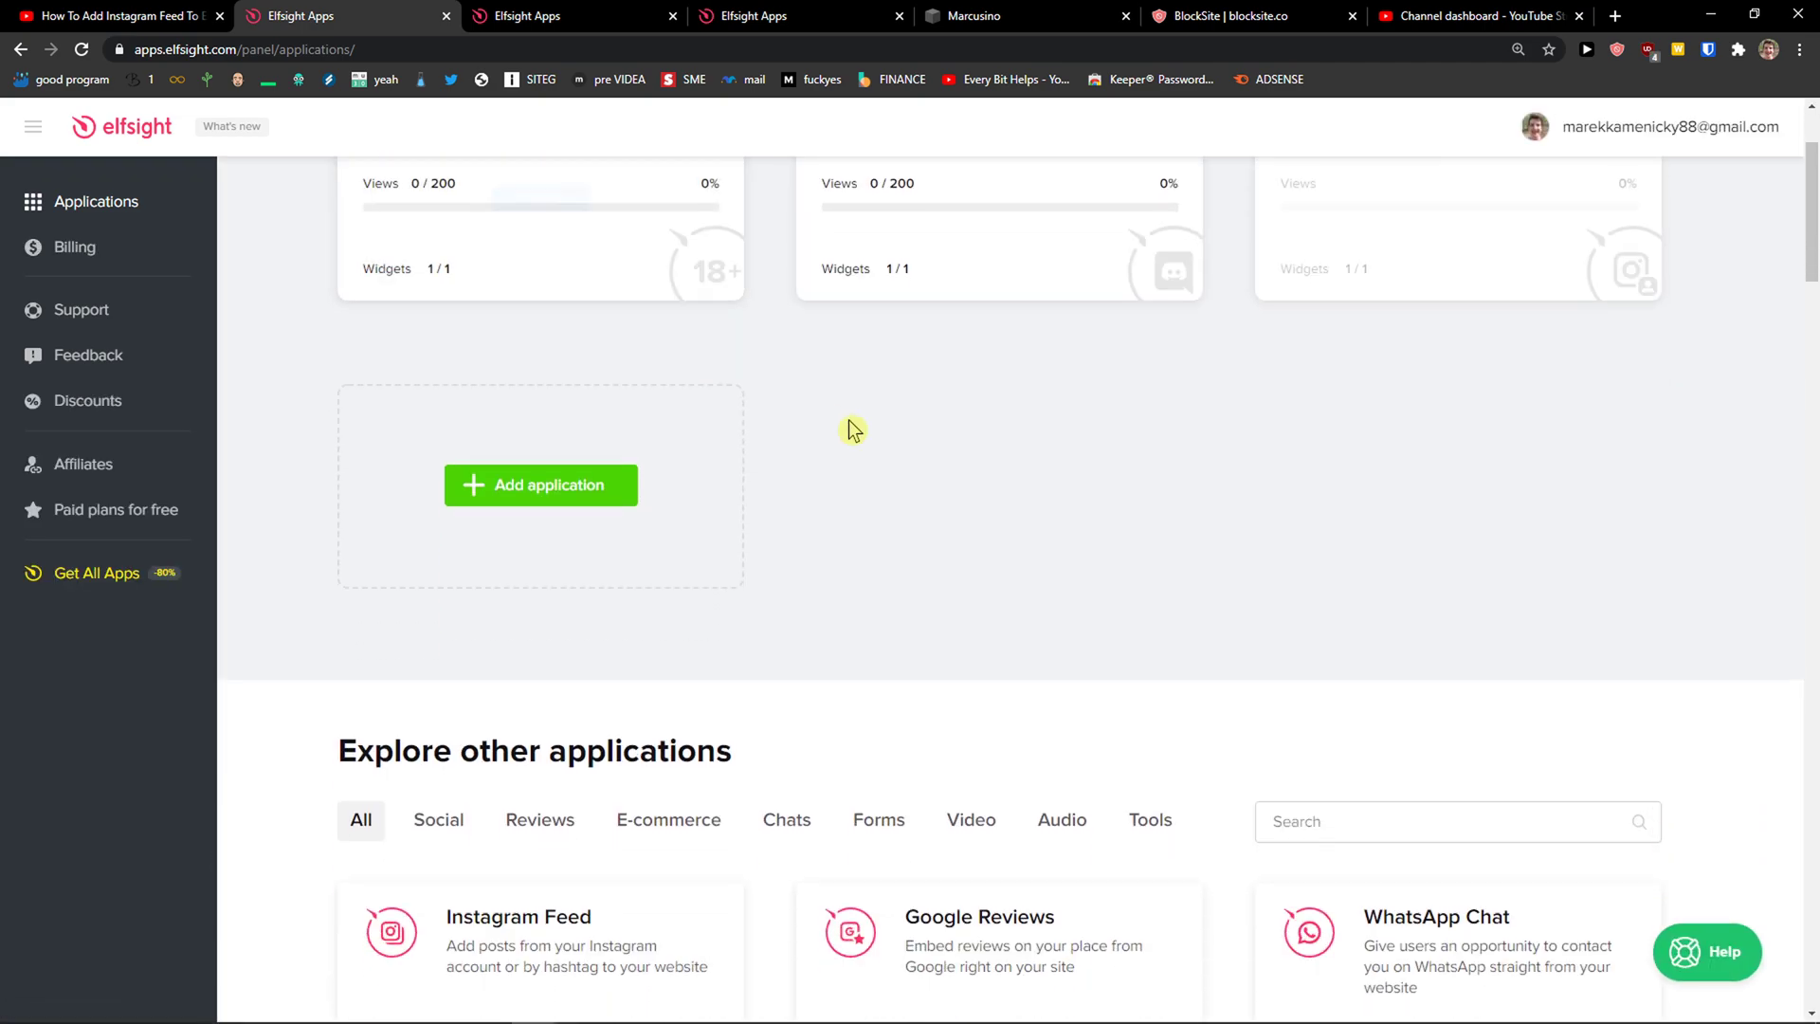
Search the Explore other applications catalogue for 'pricing table'
{"action": "left_click", "coordinate": [1330, 445]}
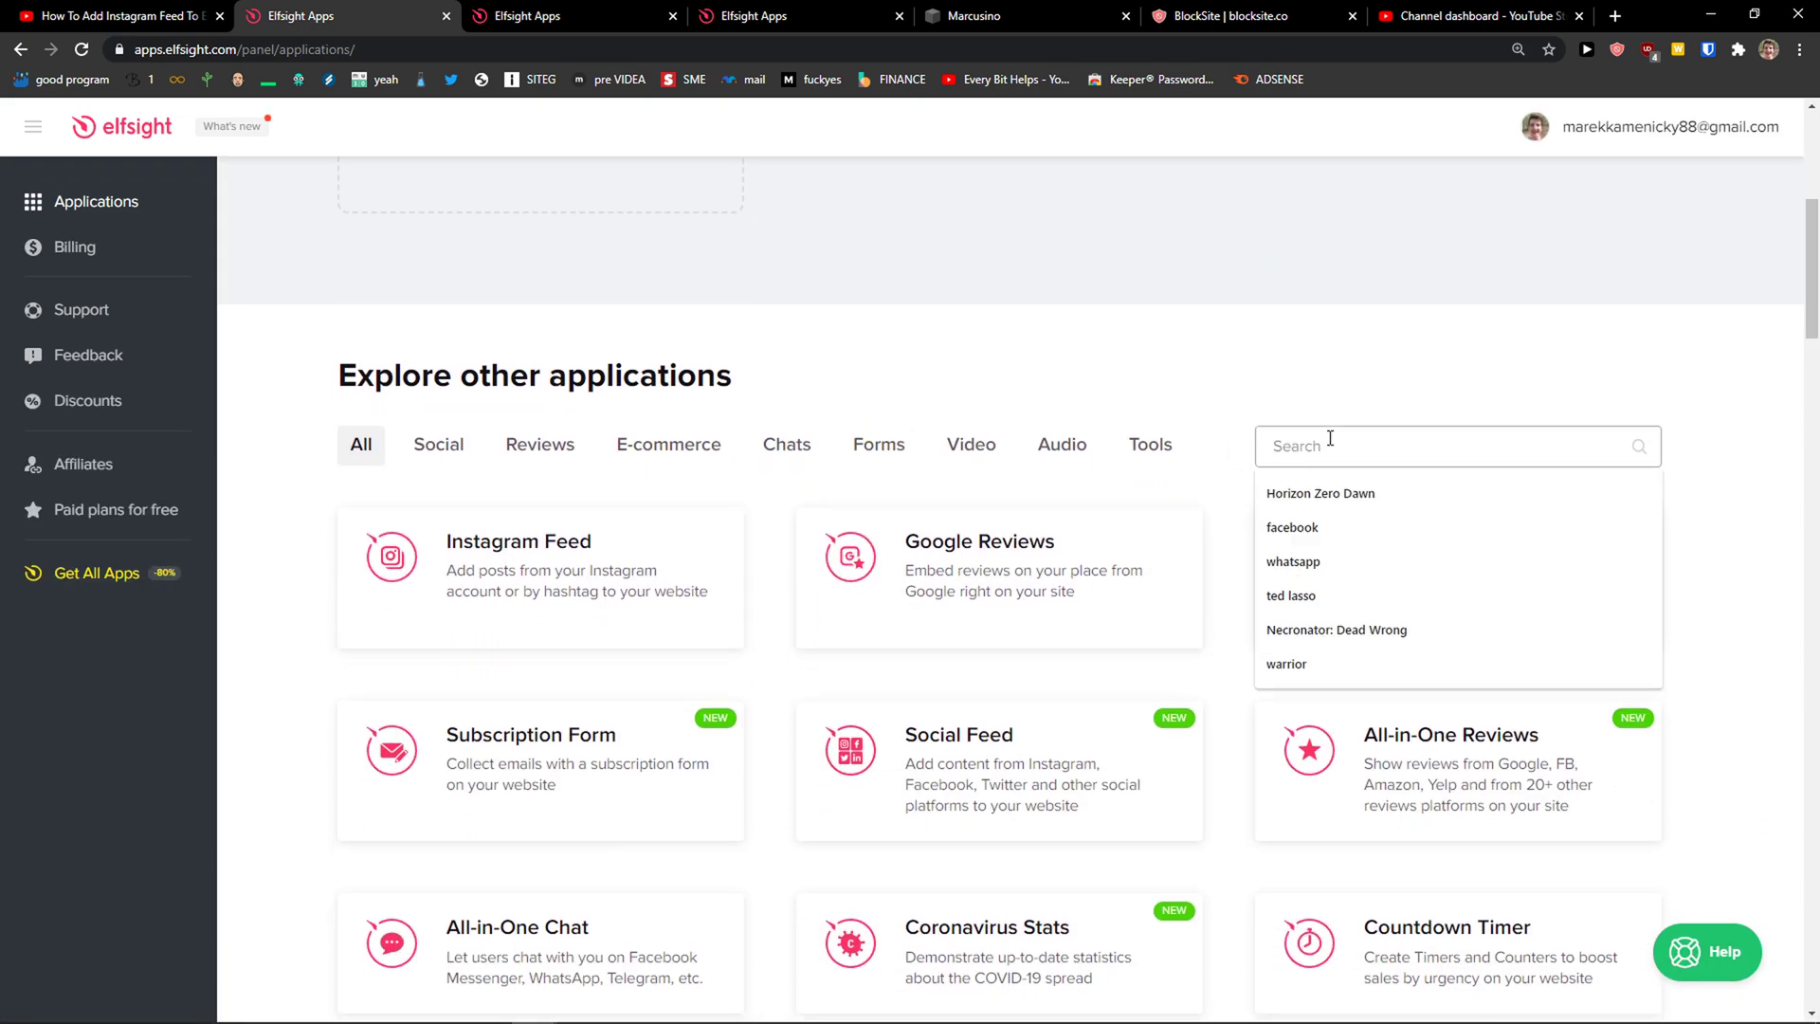
{"action": "type", "text": "pricing table"}
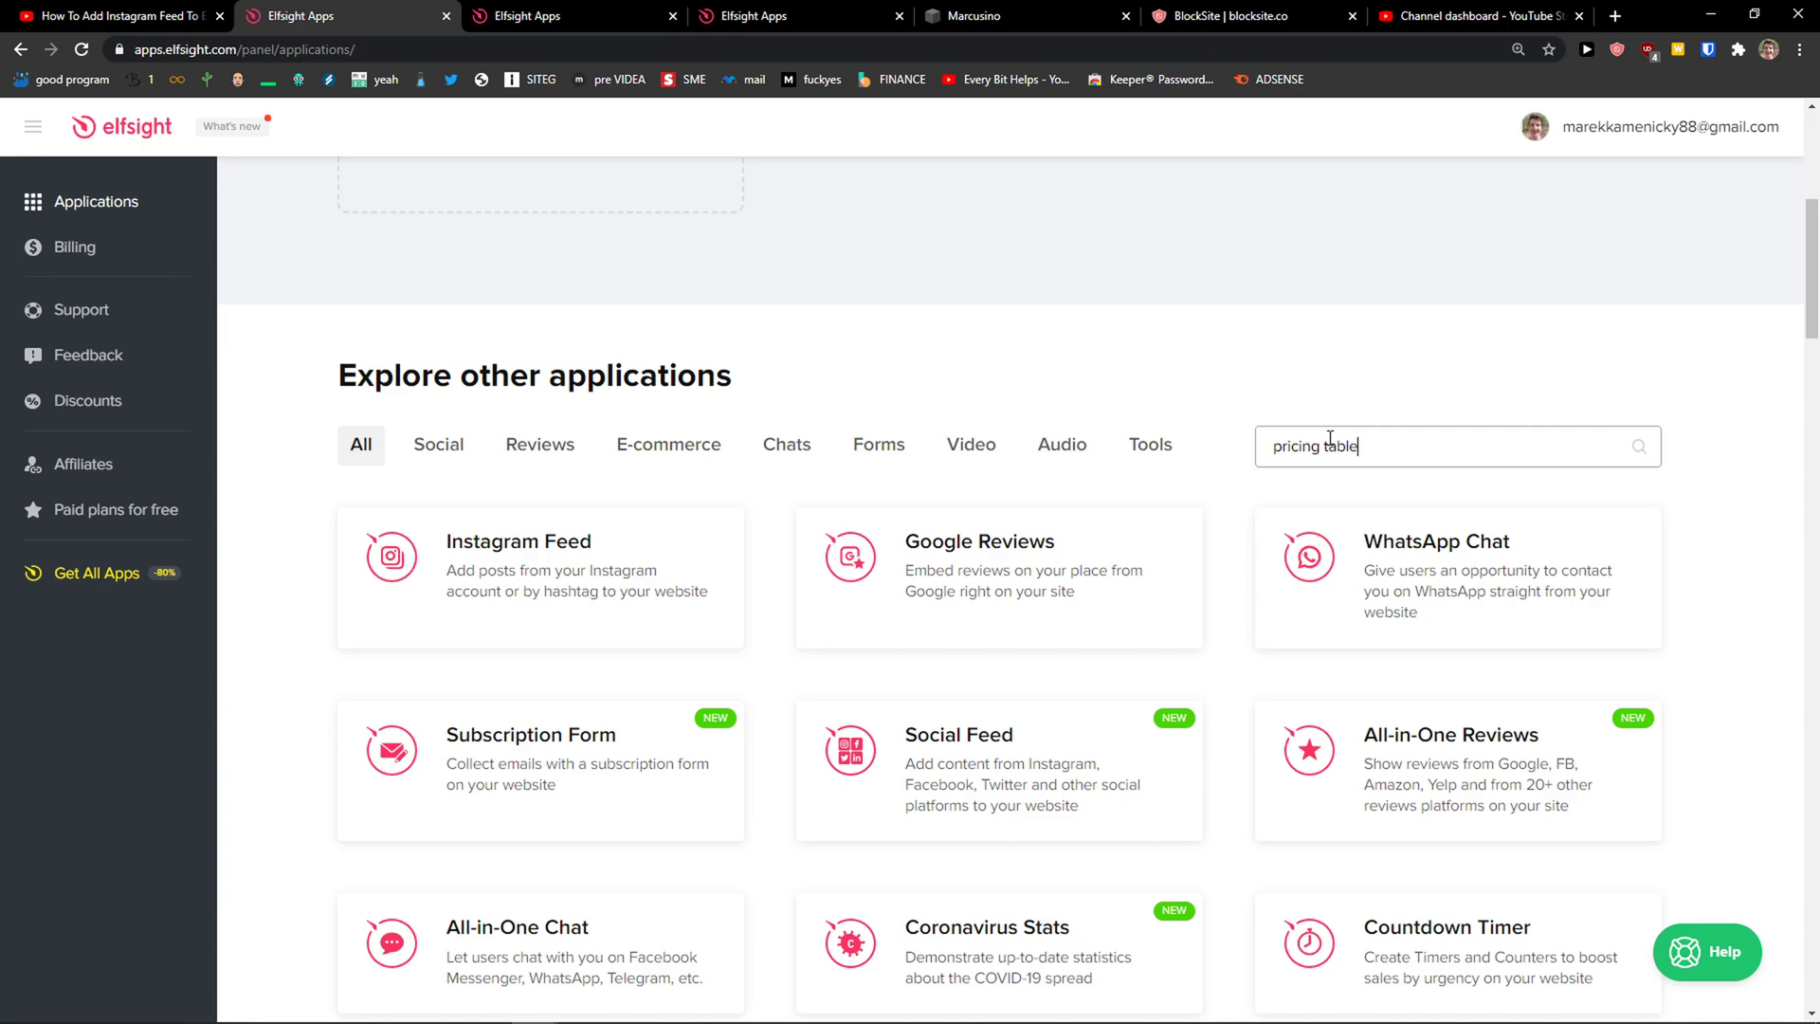
{"action": "scroll", "coordinate": [742, 487], "scroll_direction": "down", "scroll_amount": 2}
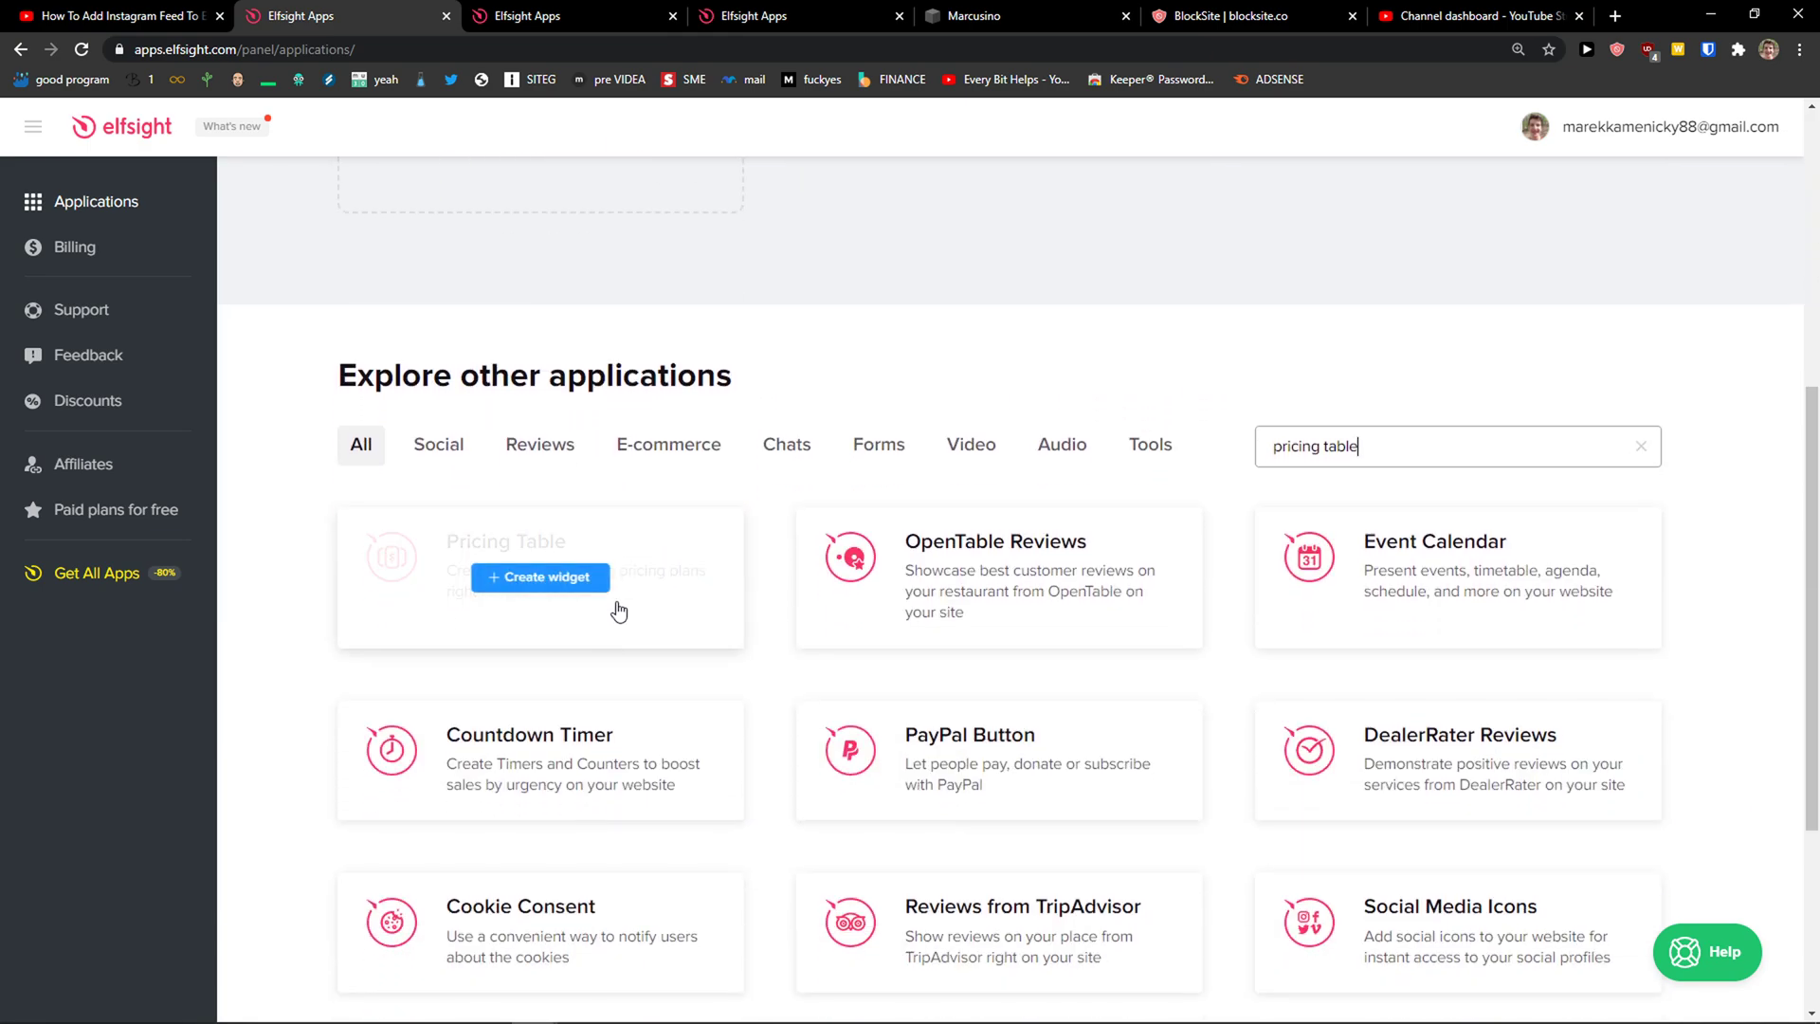
Create a Pricing Table widget, preview Pricing Columns and Comparison Table, then choose Pricing Grid
{"action": "left_click", "coordinate": [545, 576]}
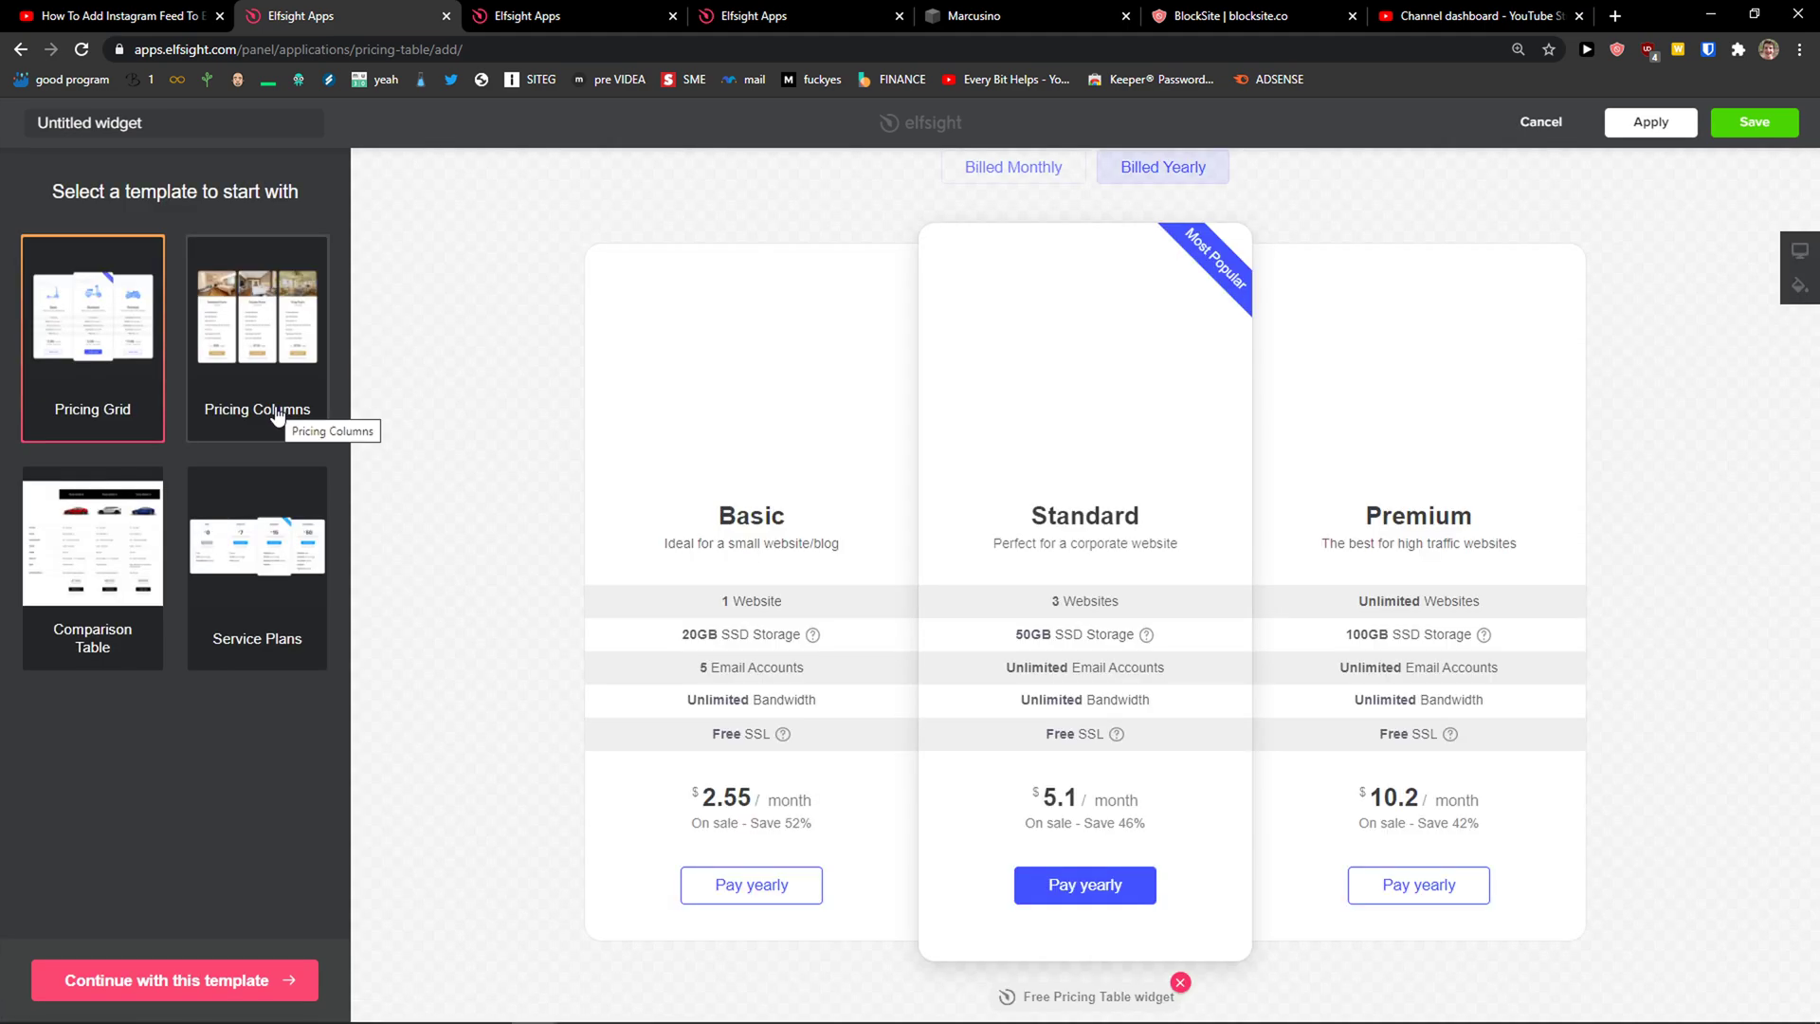
{"action": "left_click", "coordinate": [270, 437]}
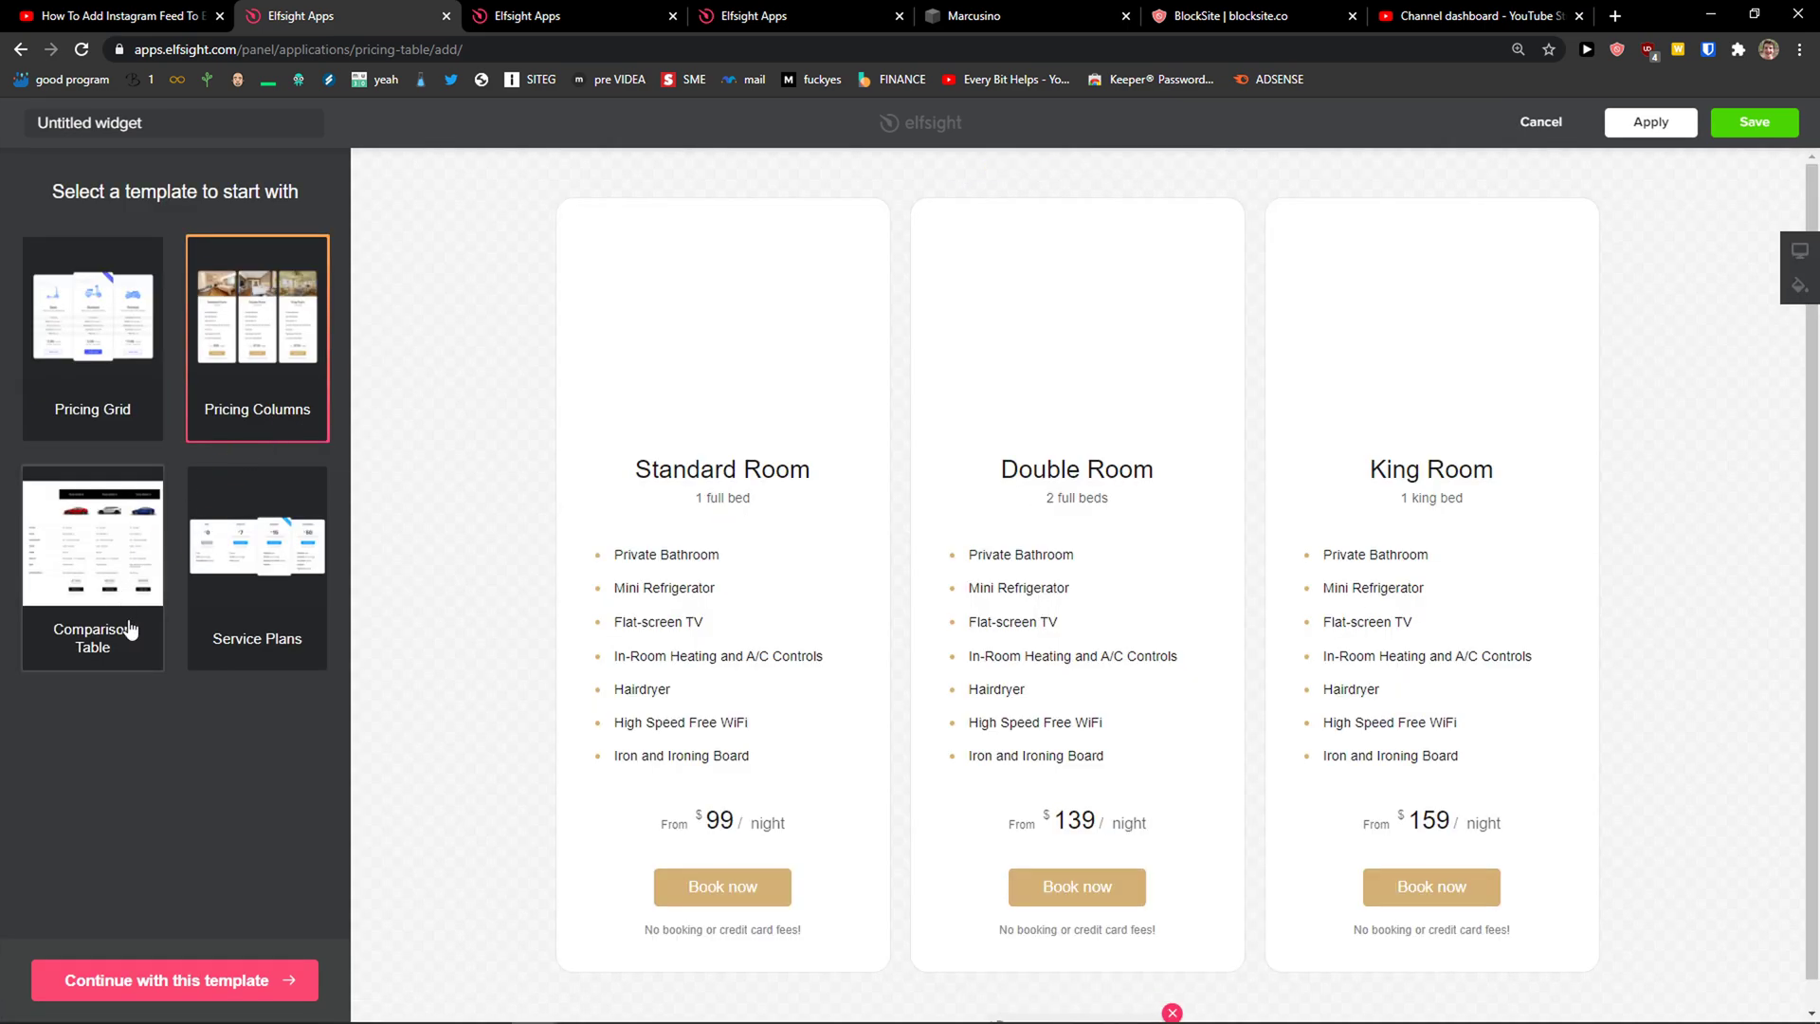
{"action": "left_click", "coordinate": [139, 651]}
{"action": "left_click", "coordinate": [152, 418]}
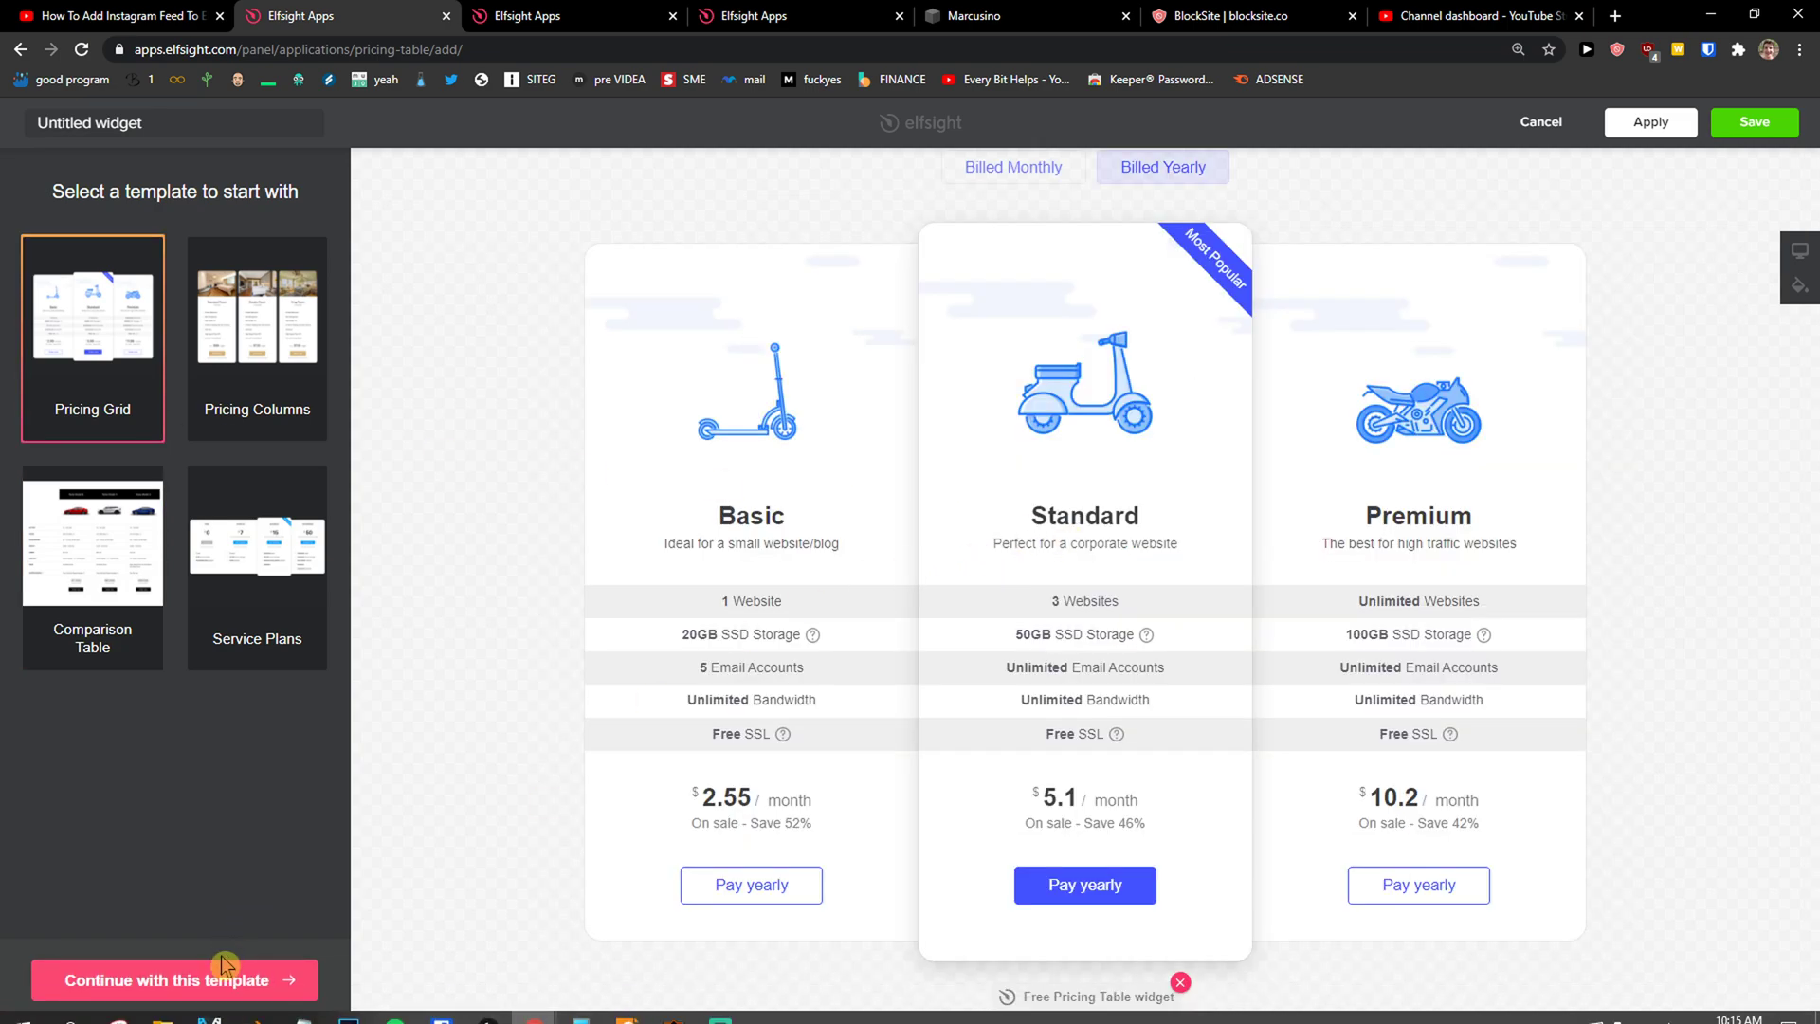
Confirm the Pricing Grid template, keep the Grid layout, and bring up the Content settings
{"action": "left_click", "coordinate": [240, 979]}
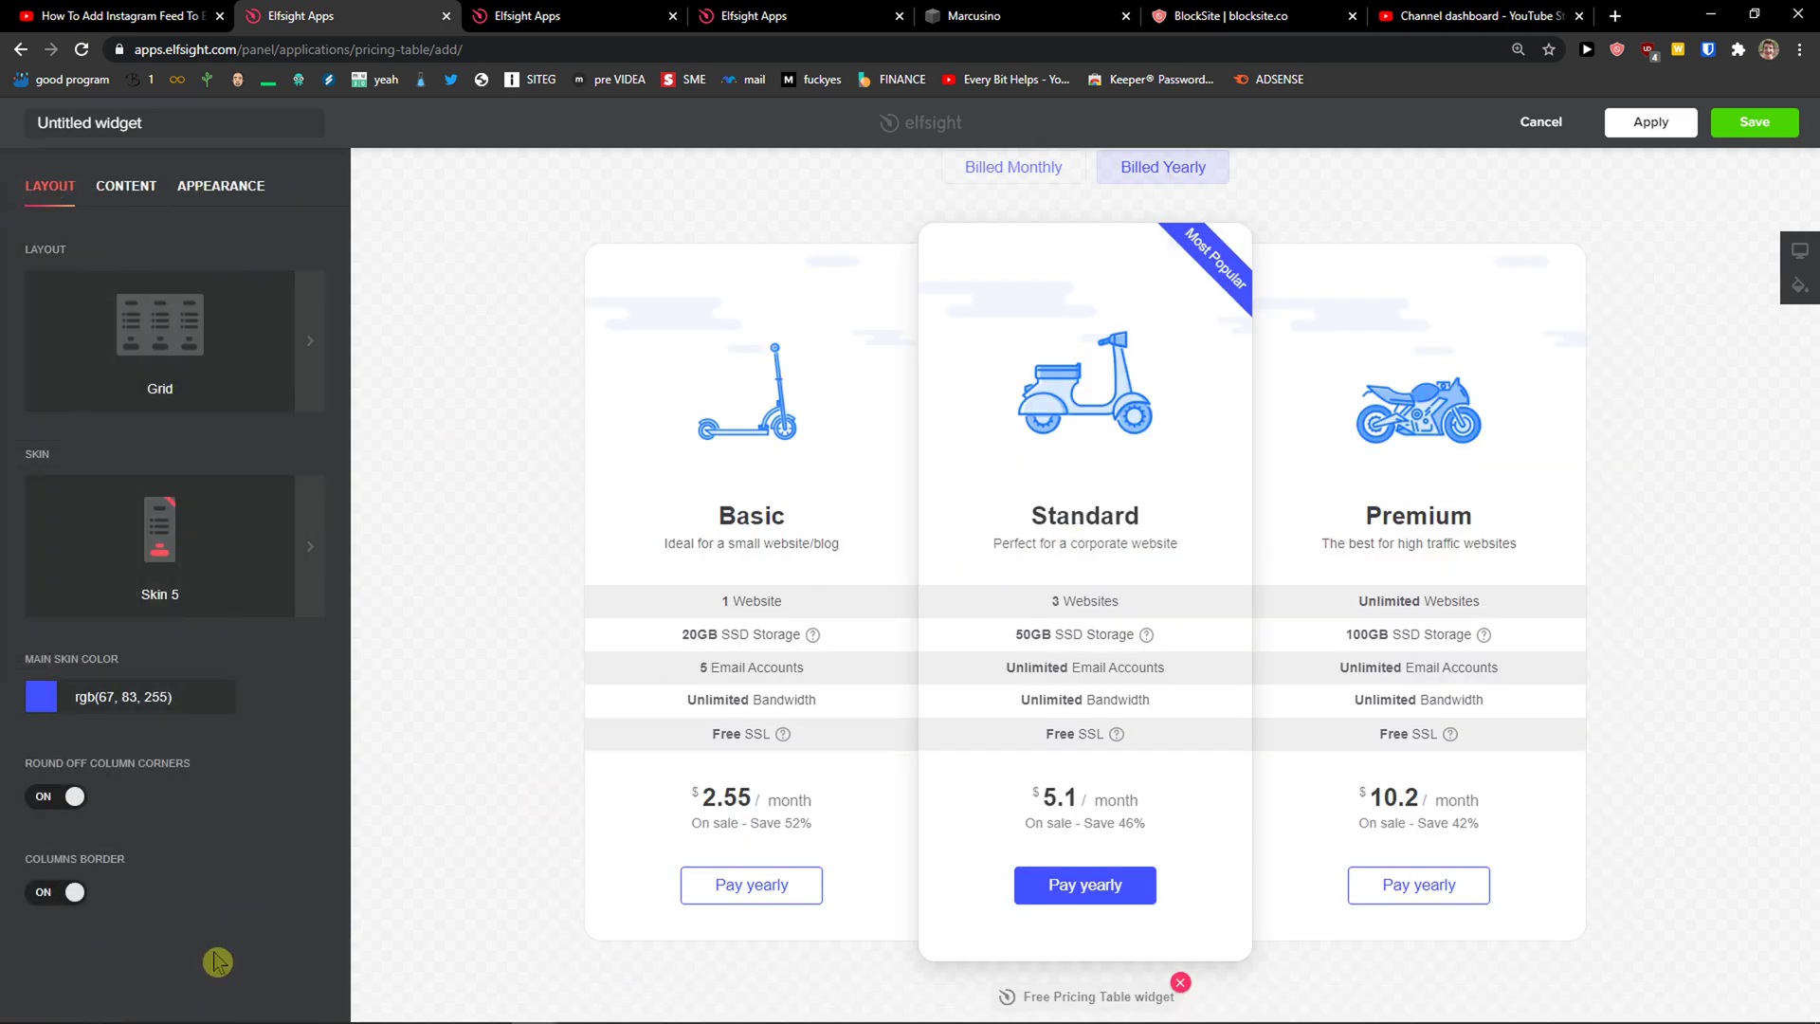
{"action": "left_click", "coordinate": [239, 351]}
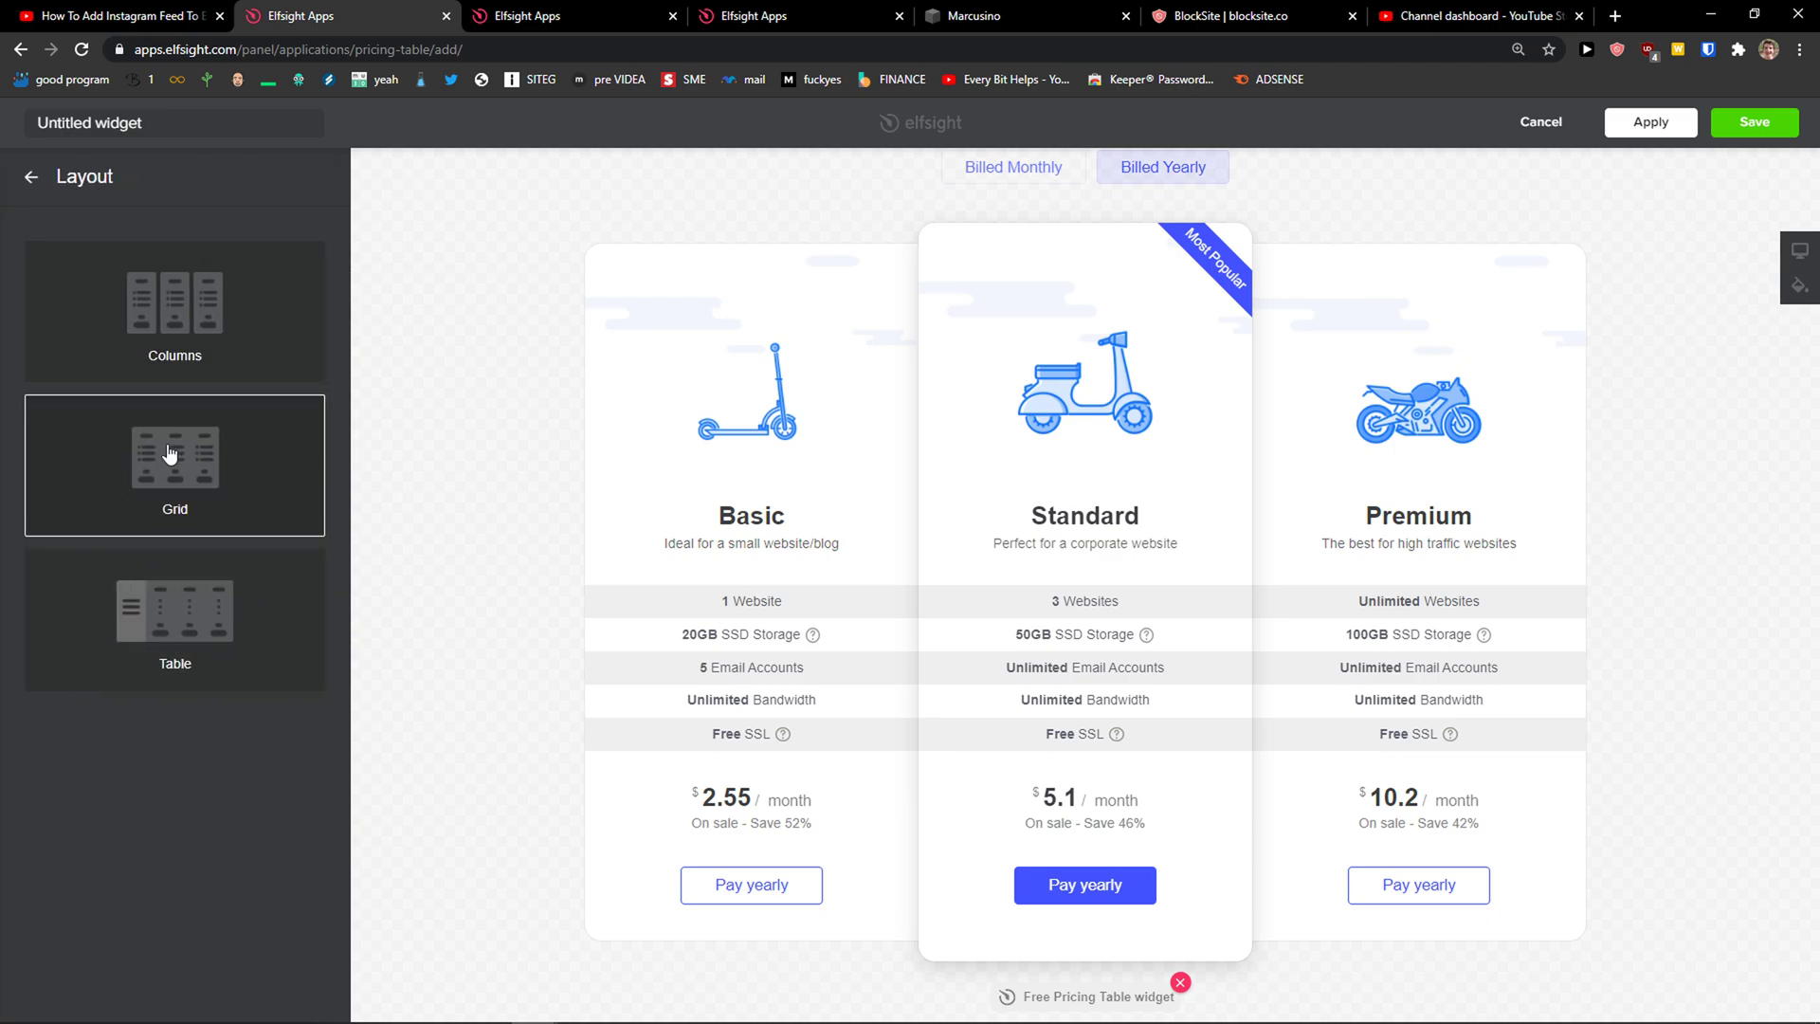
{"action": "left_click", "coordinate": [41, 182]}
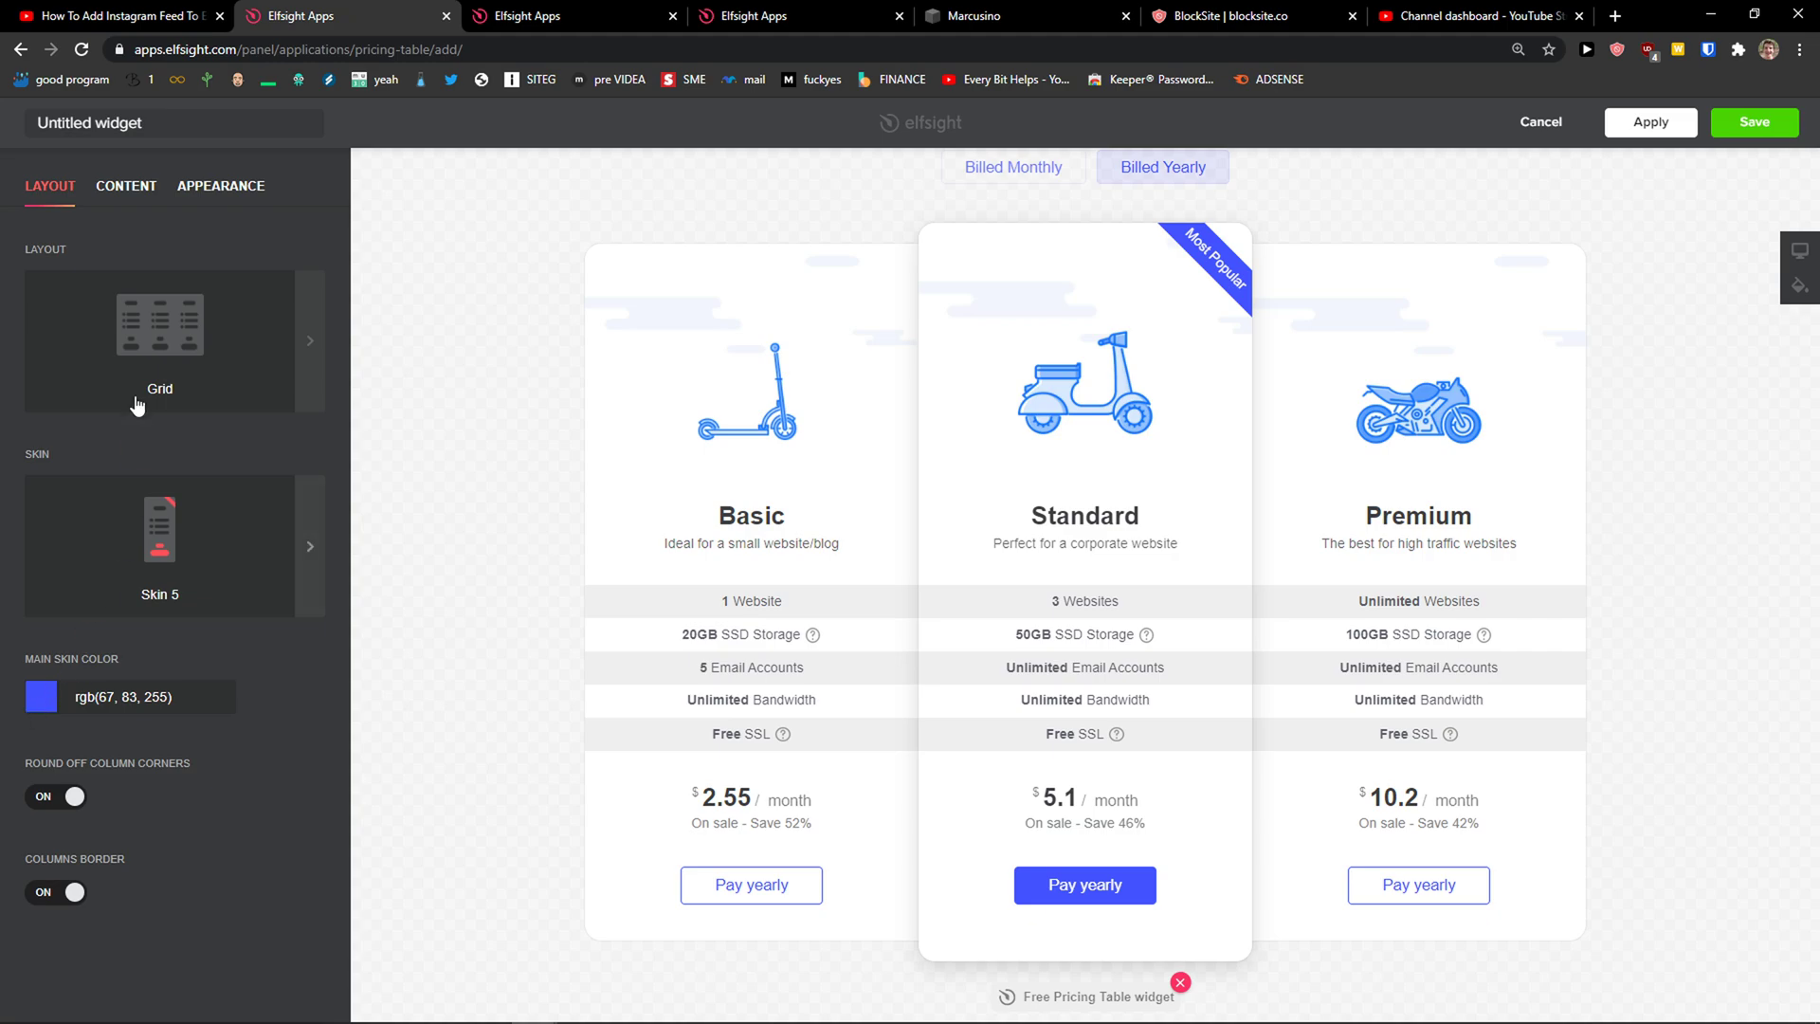
{"action": "left_click", "coordinate": [137, 196]}
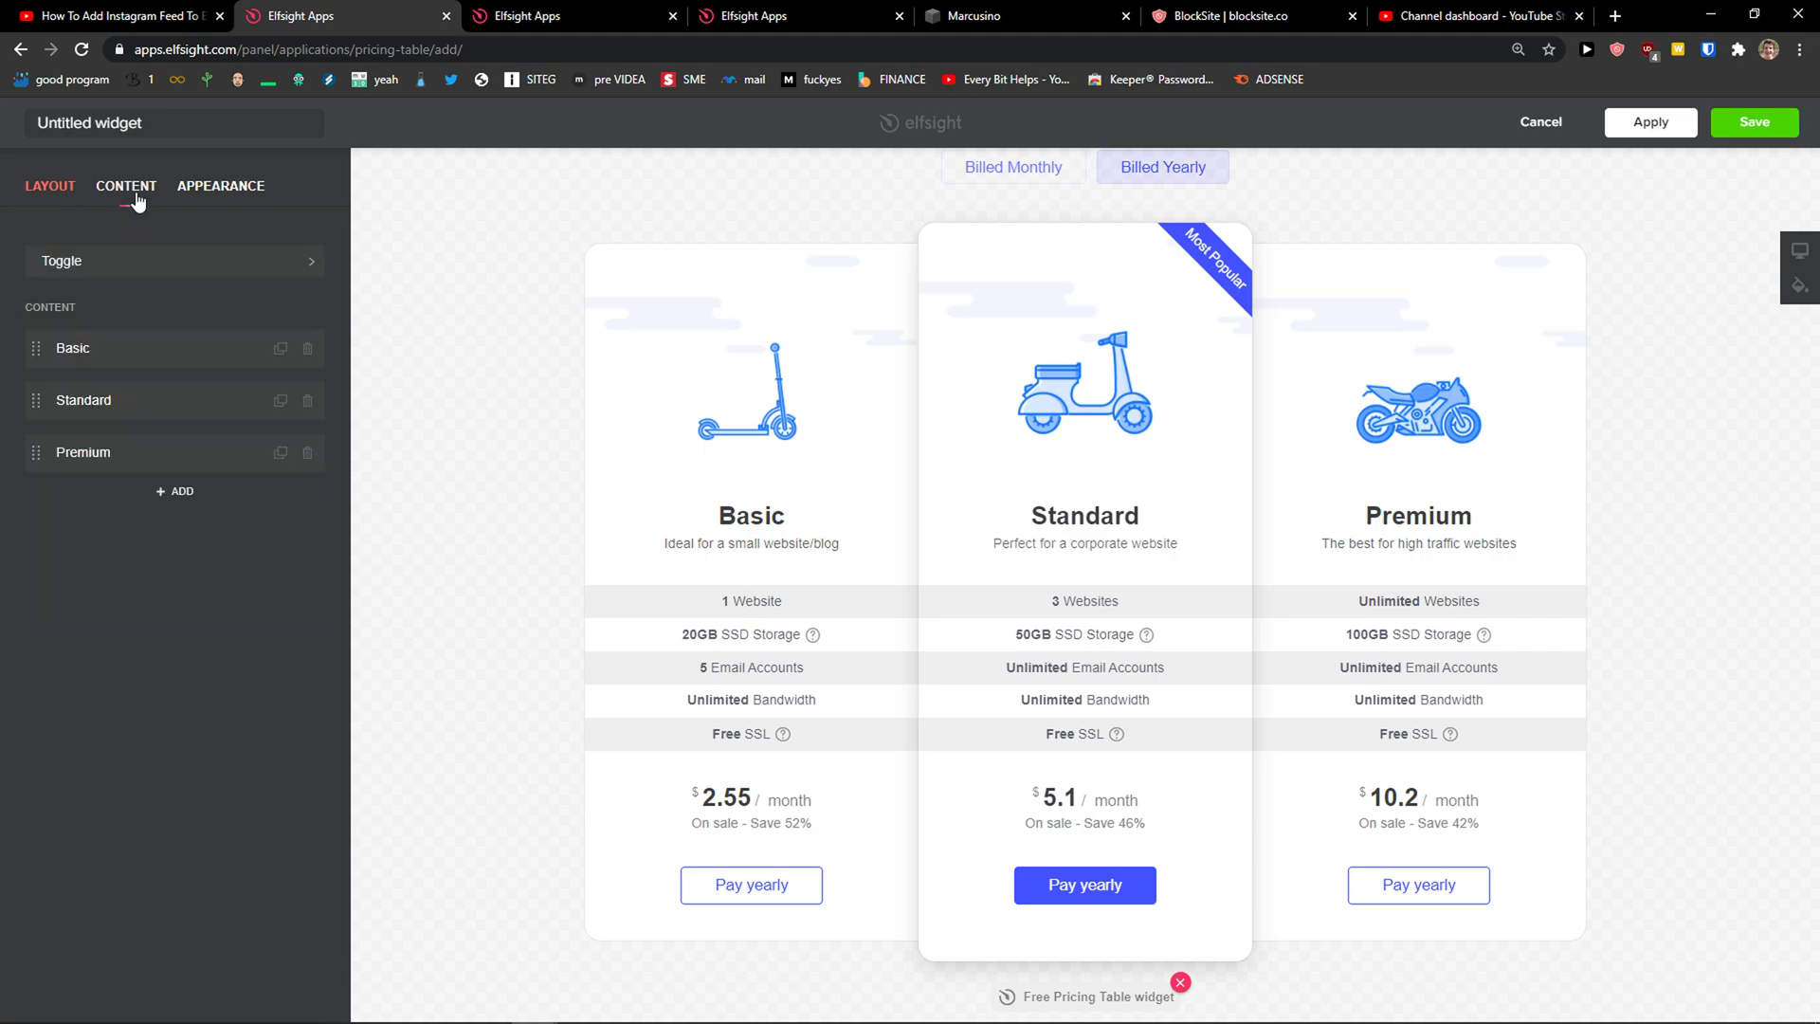
Disable the billing toggle so plans show monthly prices 2.99, 5.99 and 11.99
{"action": "left_click", "coordinate": [97, 269]}
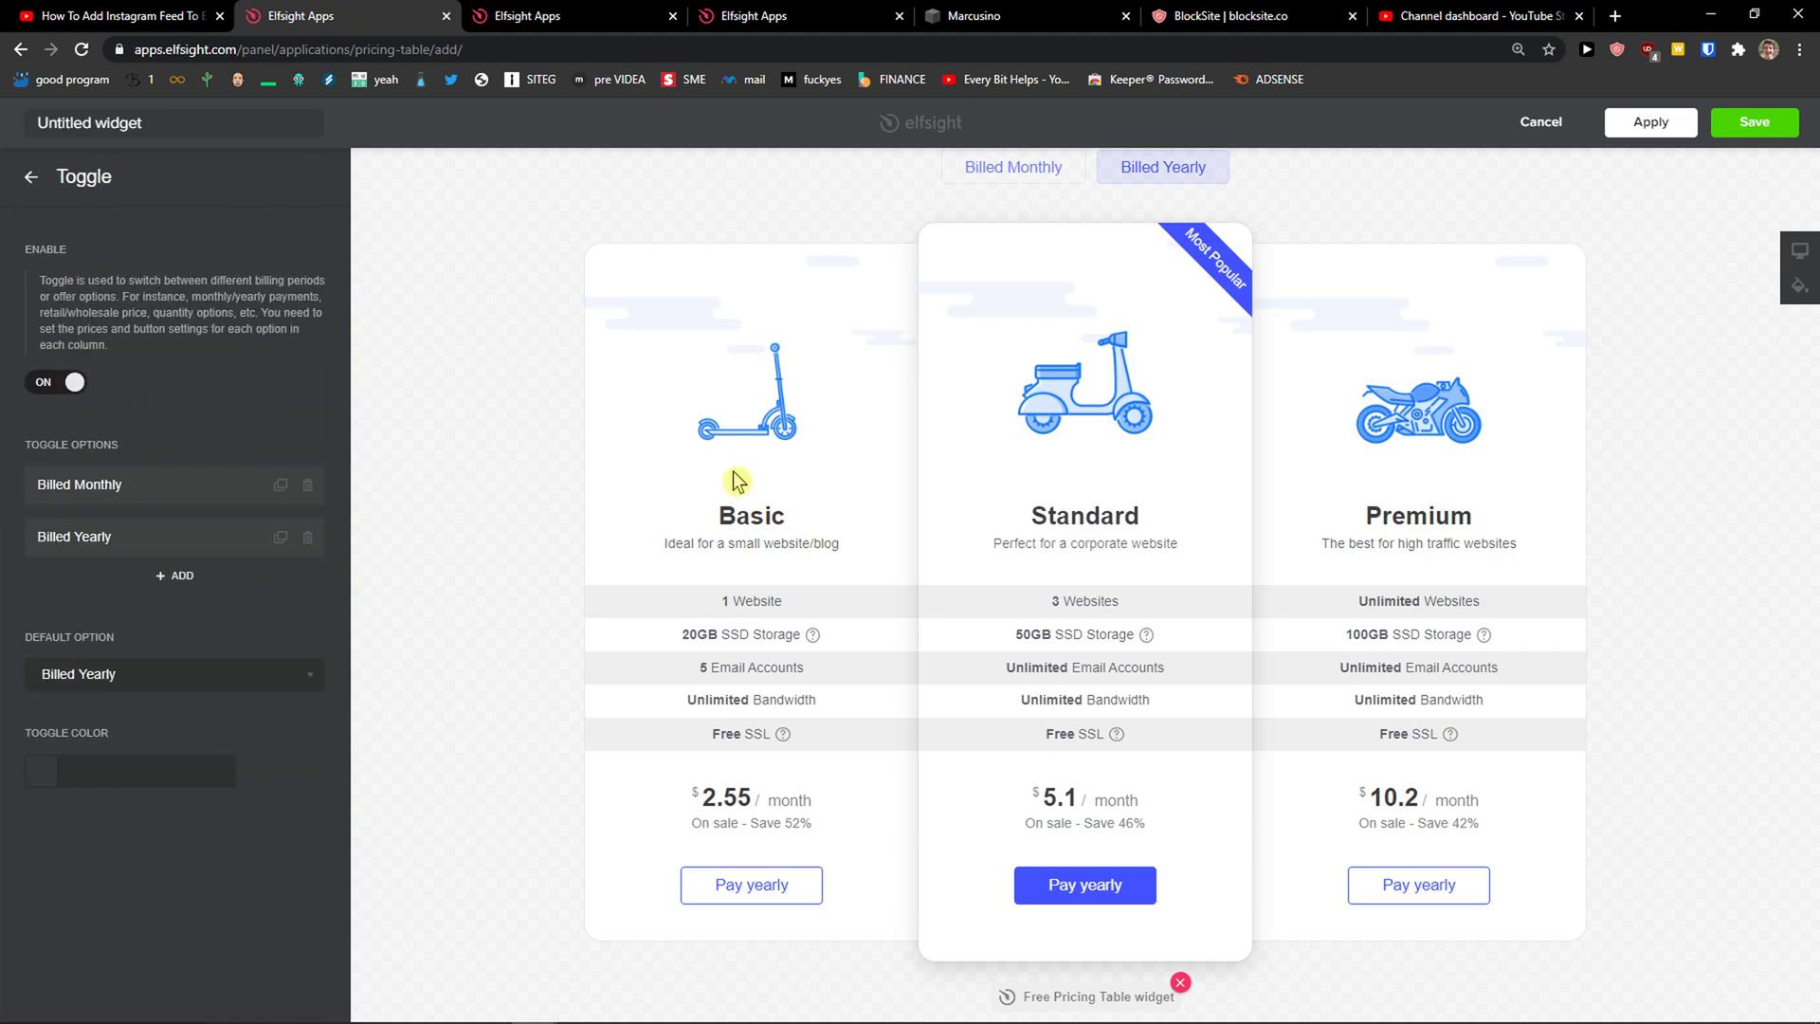
{"action": "left_click", "coordinate": [57, 385]}
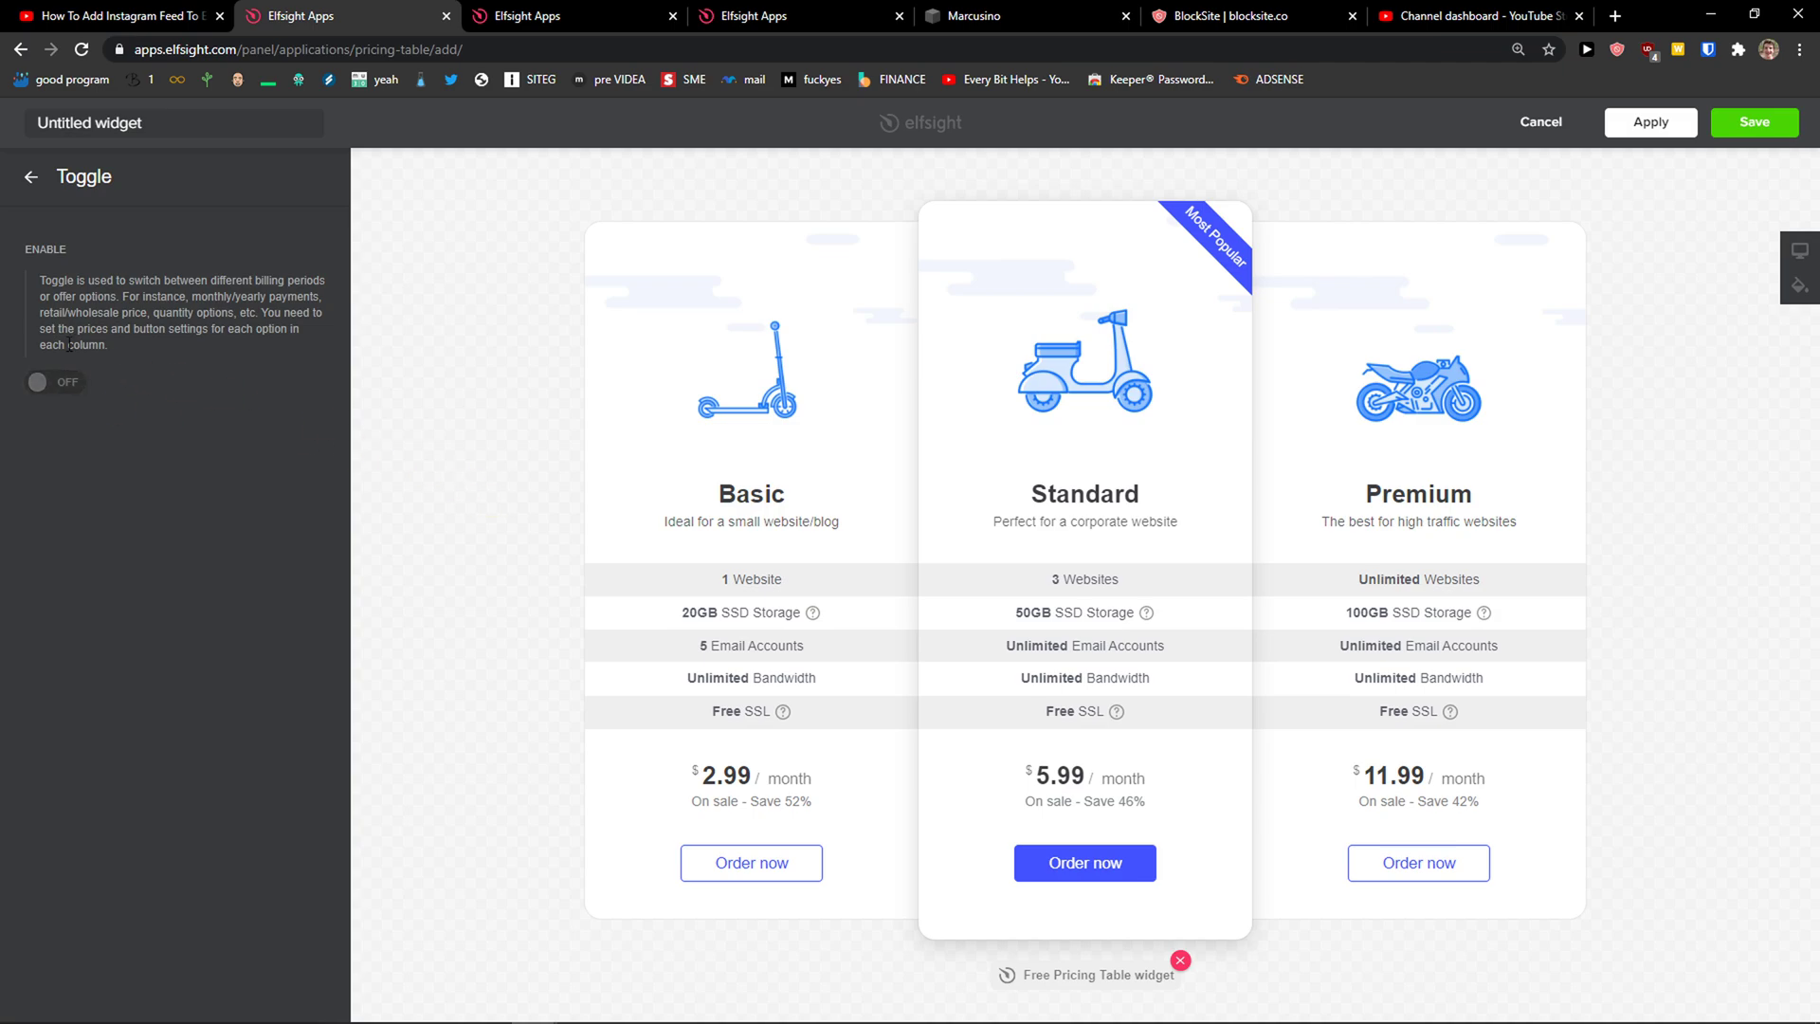
{"action": "left_click", "coordinate": [43, 383]}
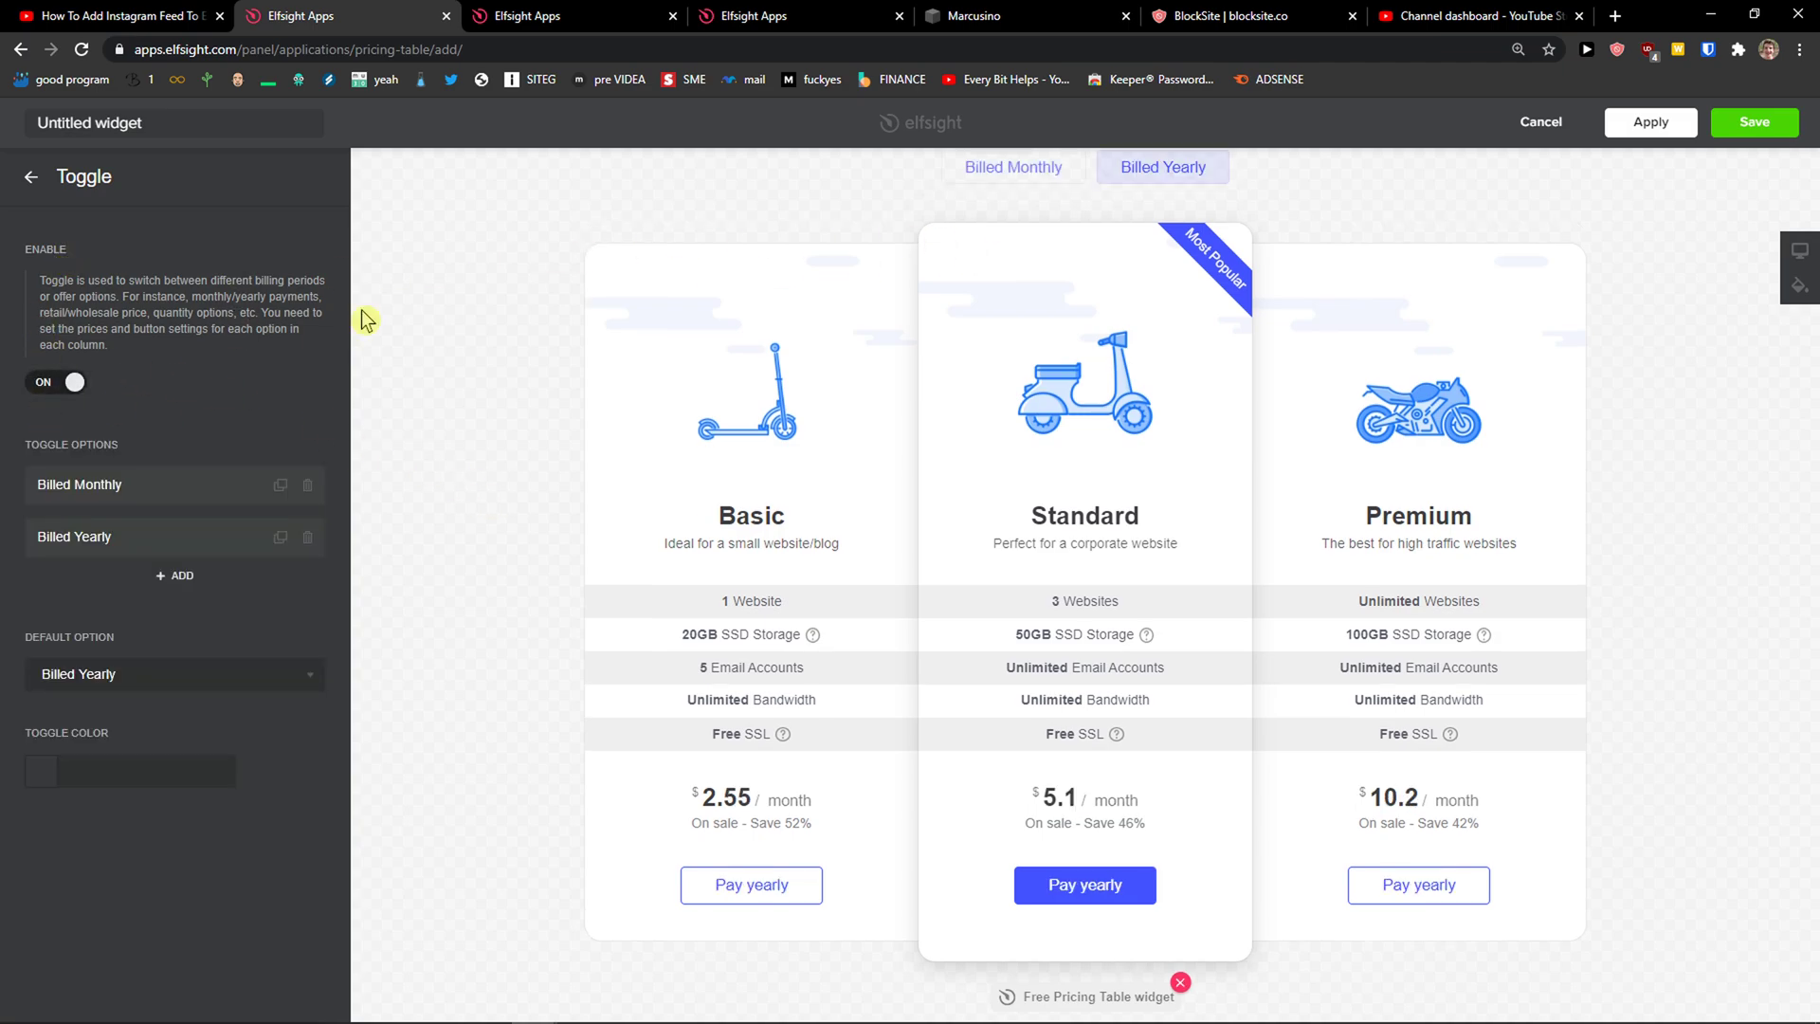
{"action": "left_click_drag", "start_coordinate": [100, 280], "coordinate": [110, 306]}
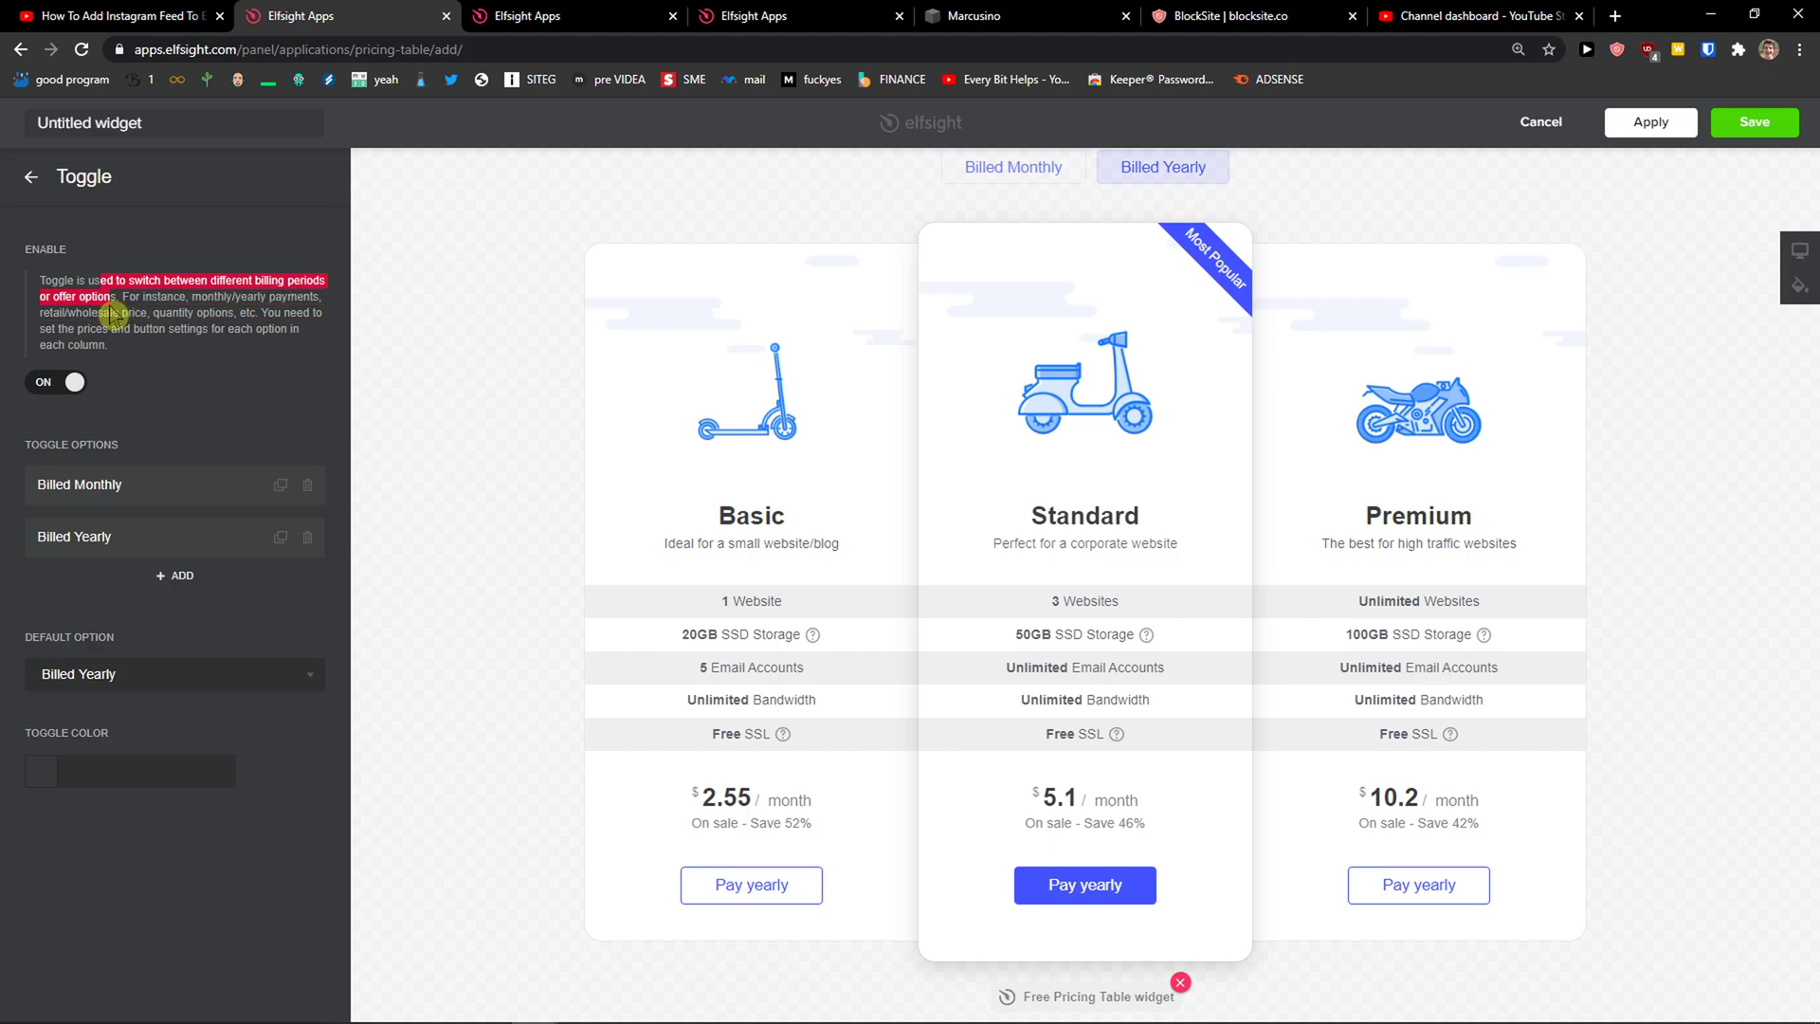
{"action": "left_click", "coordinate": [110, 316]}
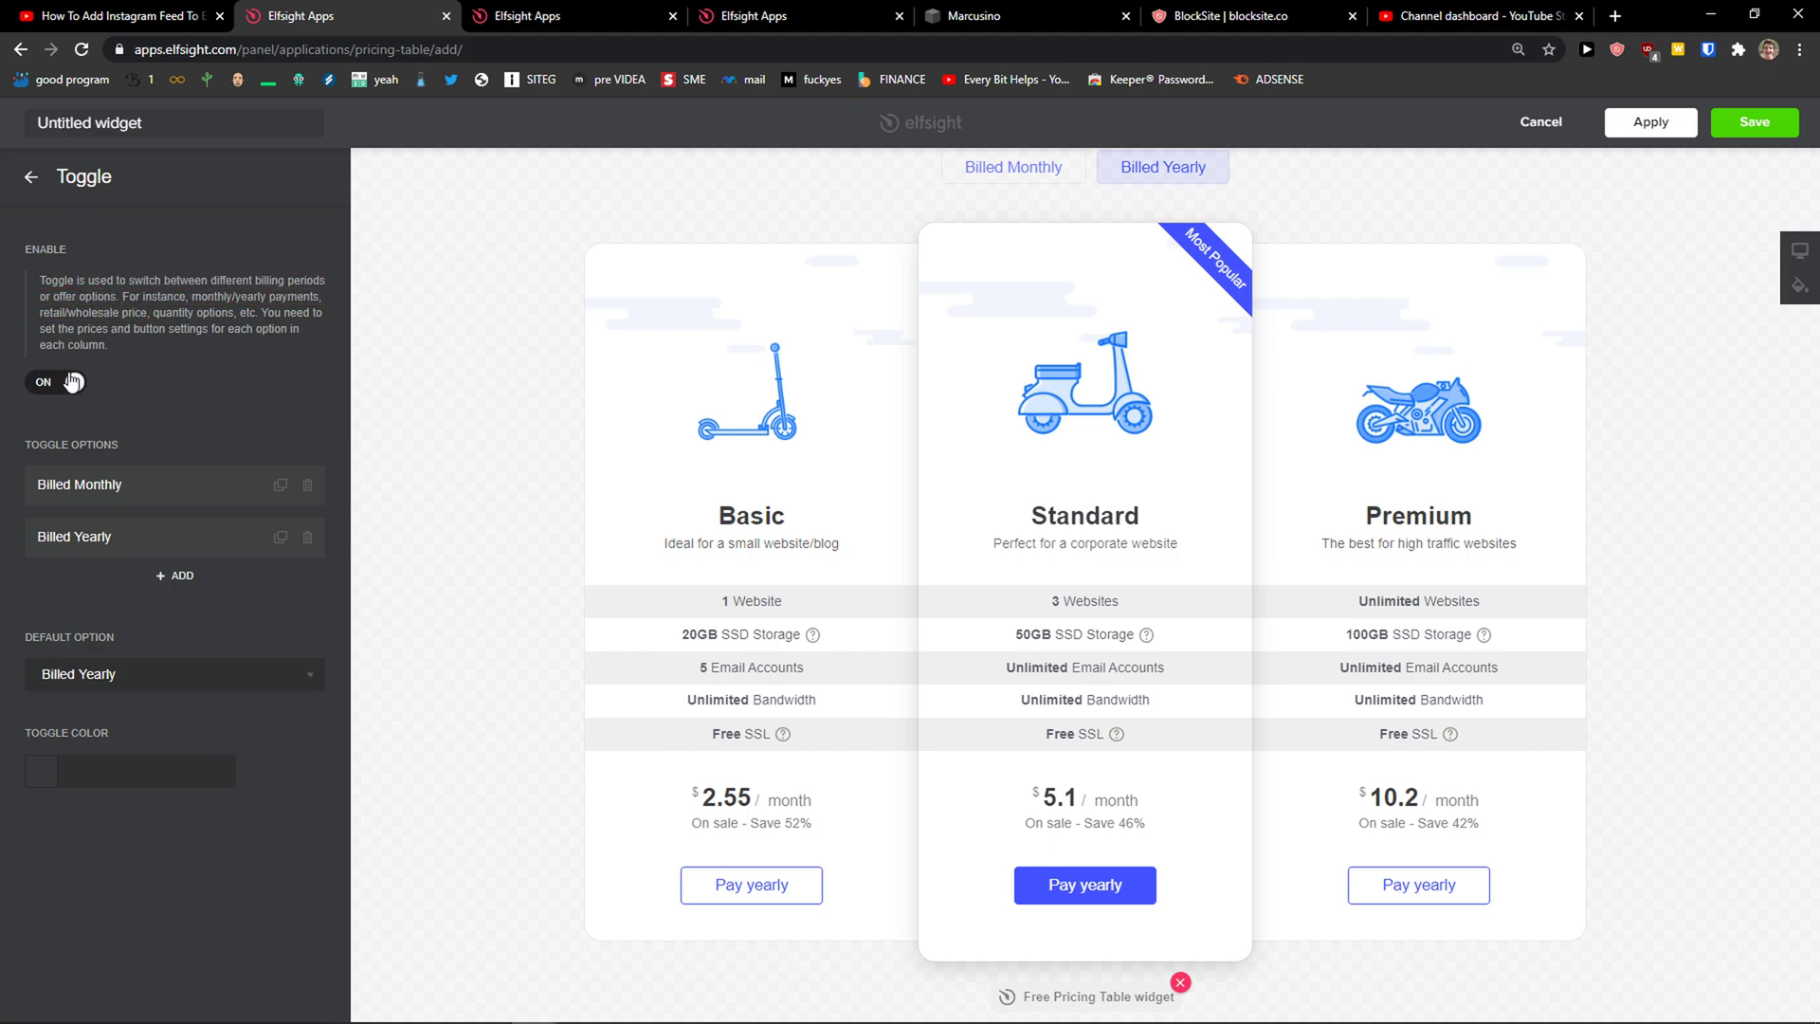
{"action": "left_click_drag", "start_coordinate": [100, 345], "coordinate": [68, 388]}
{"action": "left_click", "coordinate": [68, 389]}
{"action": "left_click", "coordinate": [32, 179]}
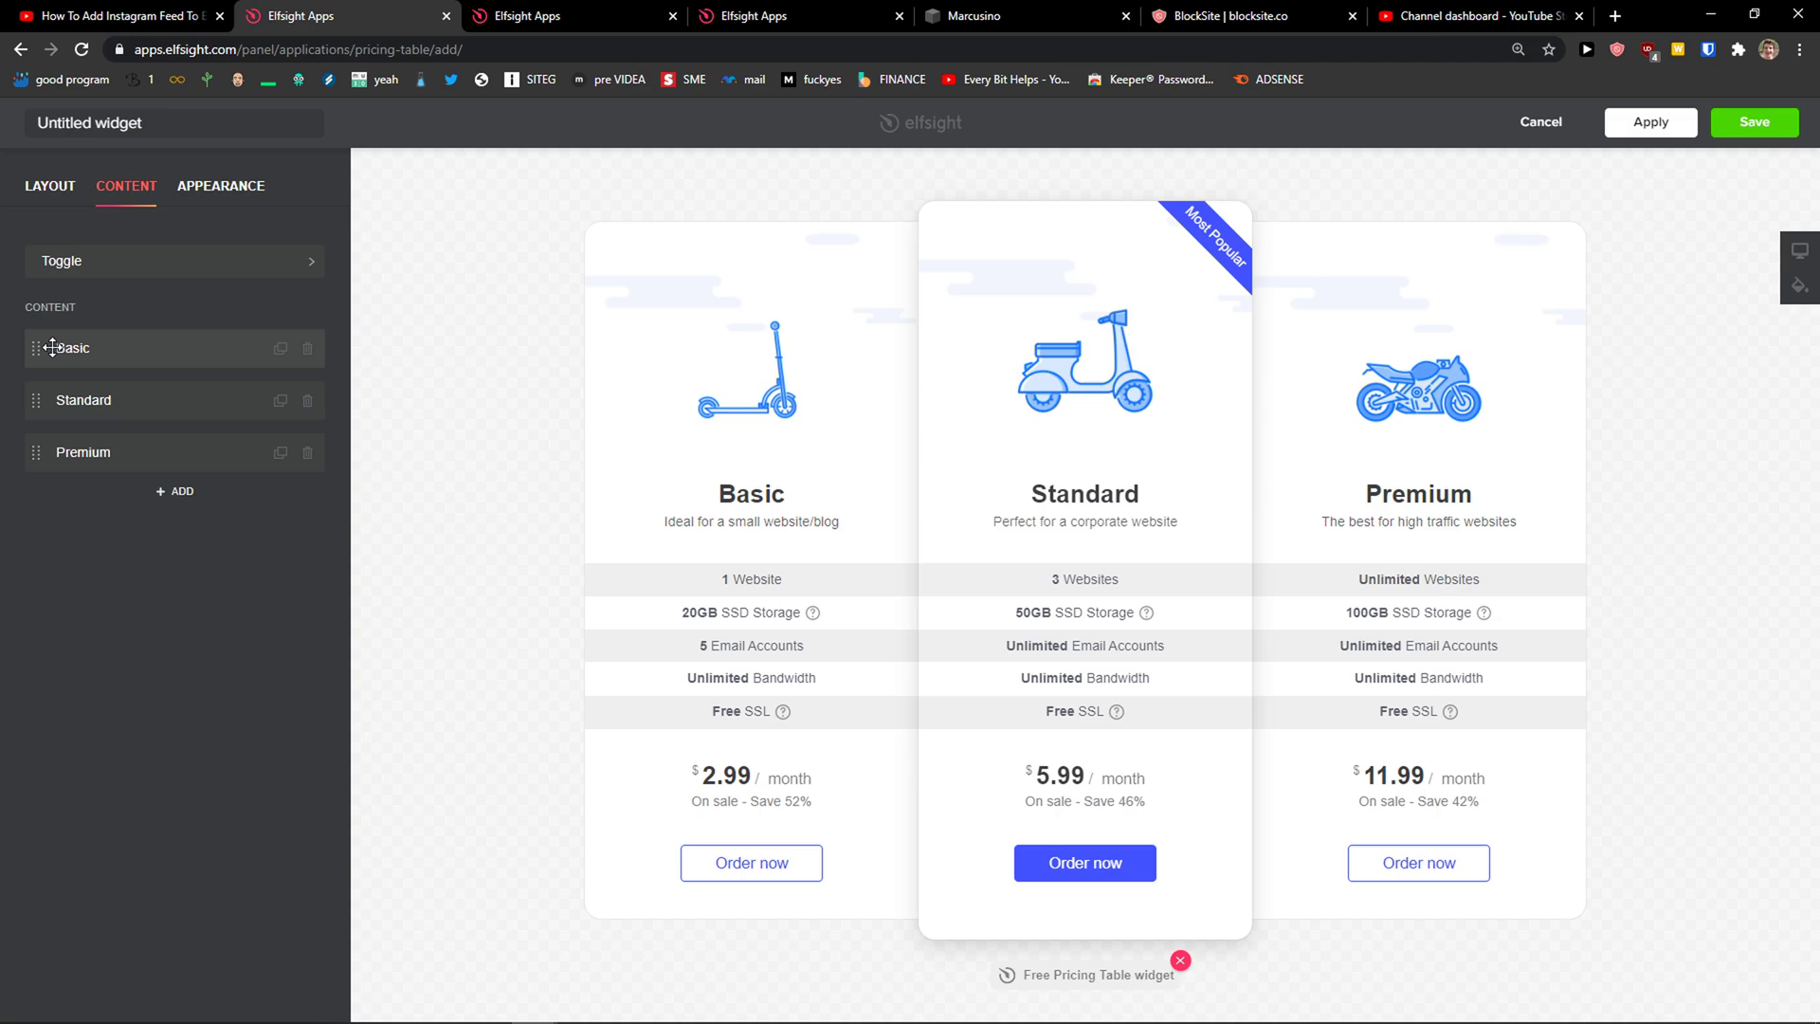
Review the Basic column's Features, Price and Order now button settings without changing them
{"action": "left_click", "coordinate": [85, 355]}
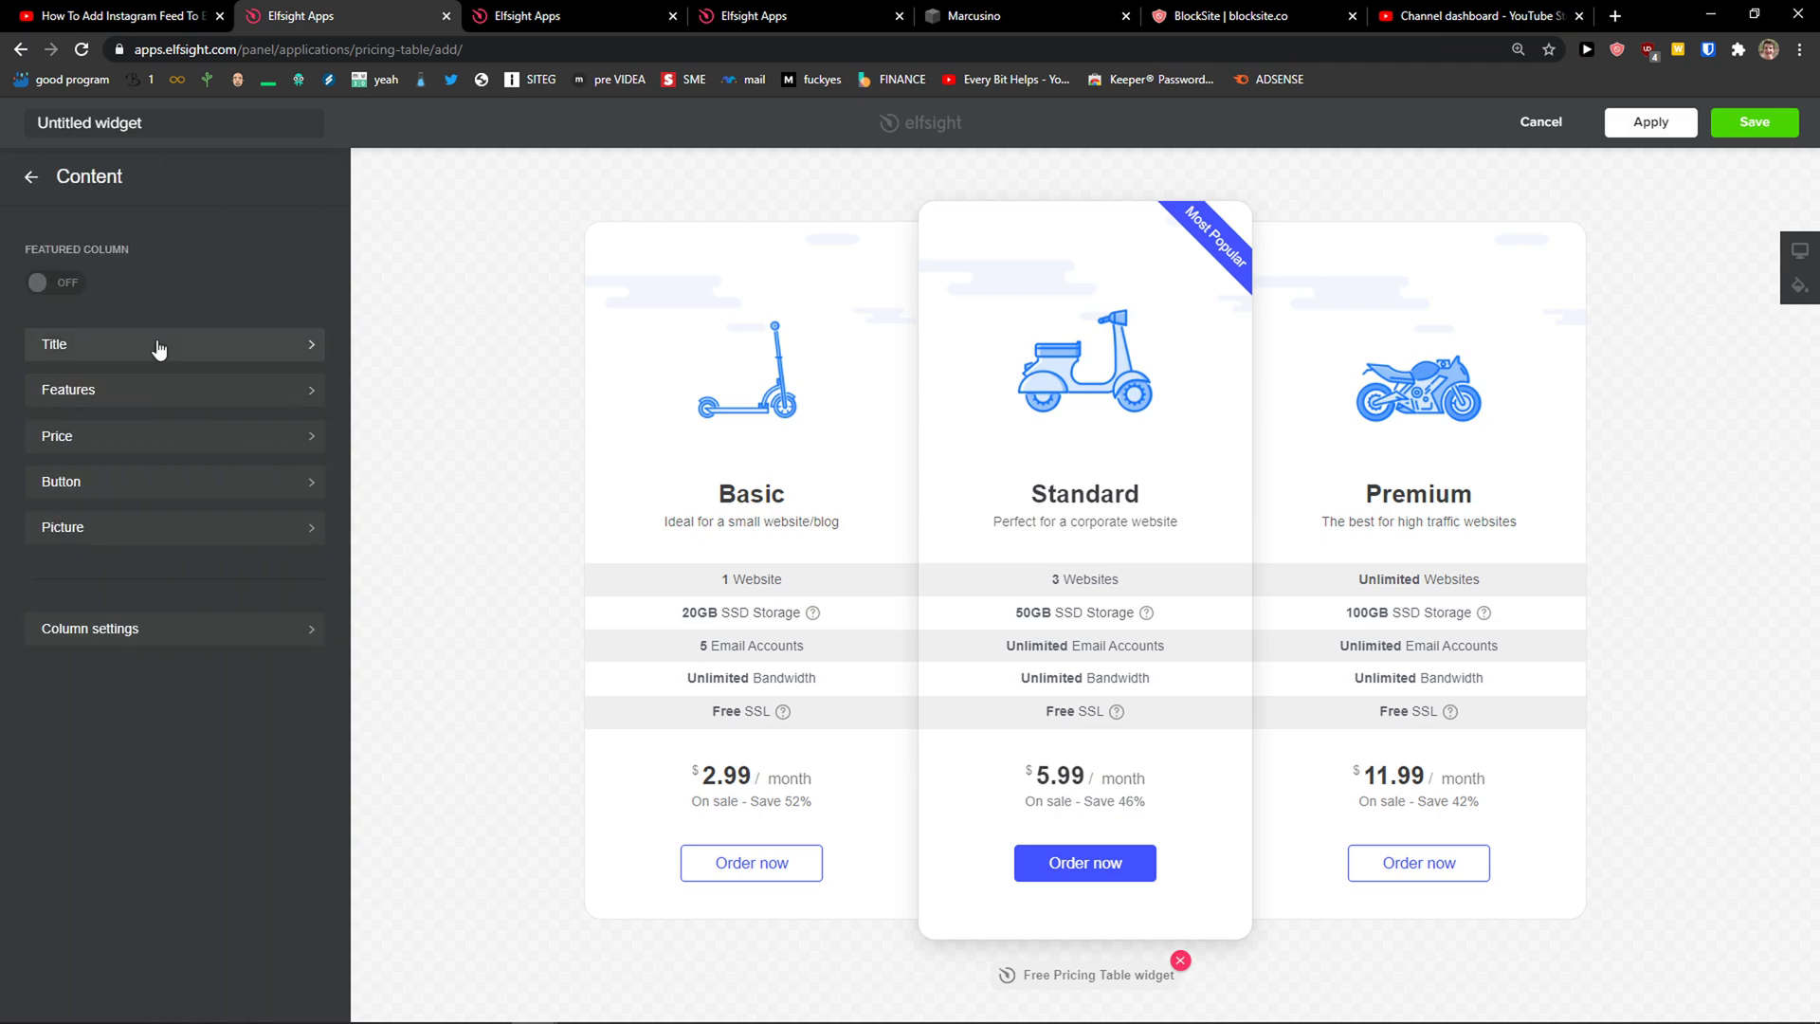
{"action": "left_click", "coordinate": [138, 405]}
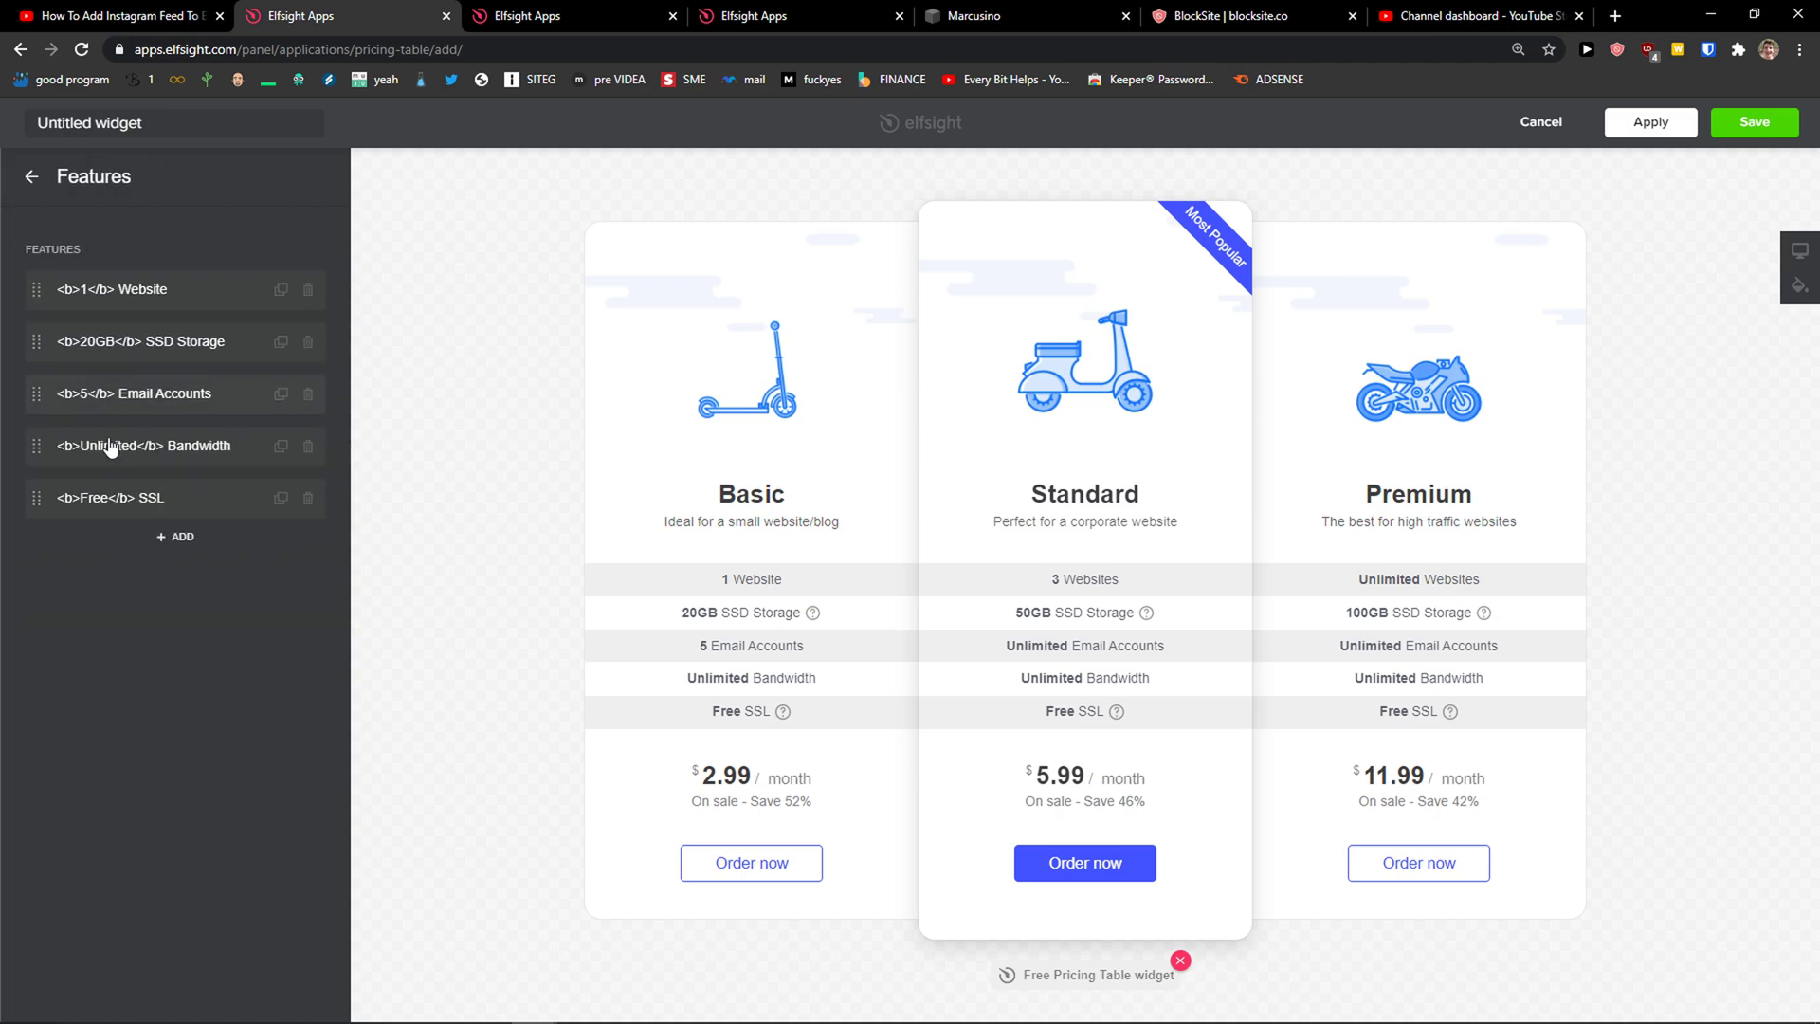
{"action": "left_click", "coordinate": [29, 181]}
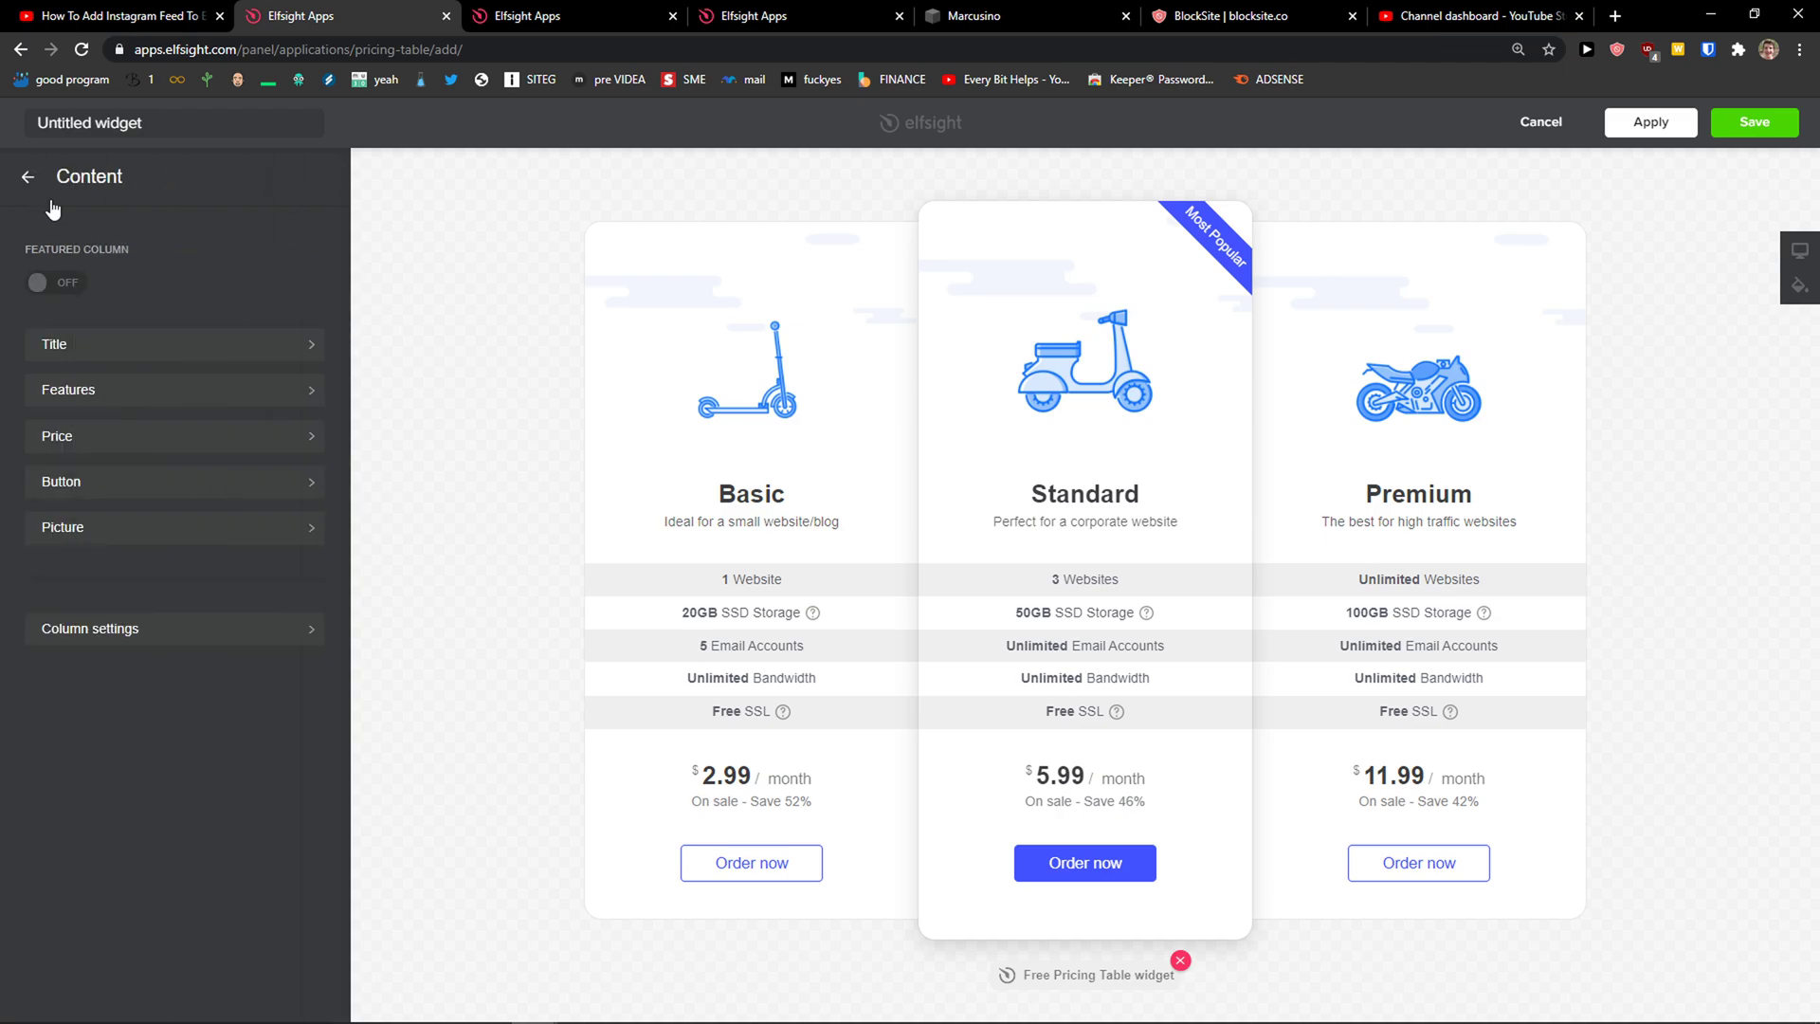
{"action": "left_click", "coordinate": [120, 444]}
{"action": "left_click", "coordinate": [28, 180]}
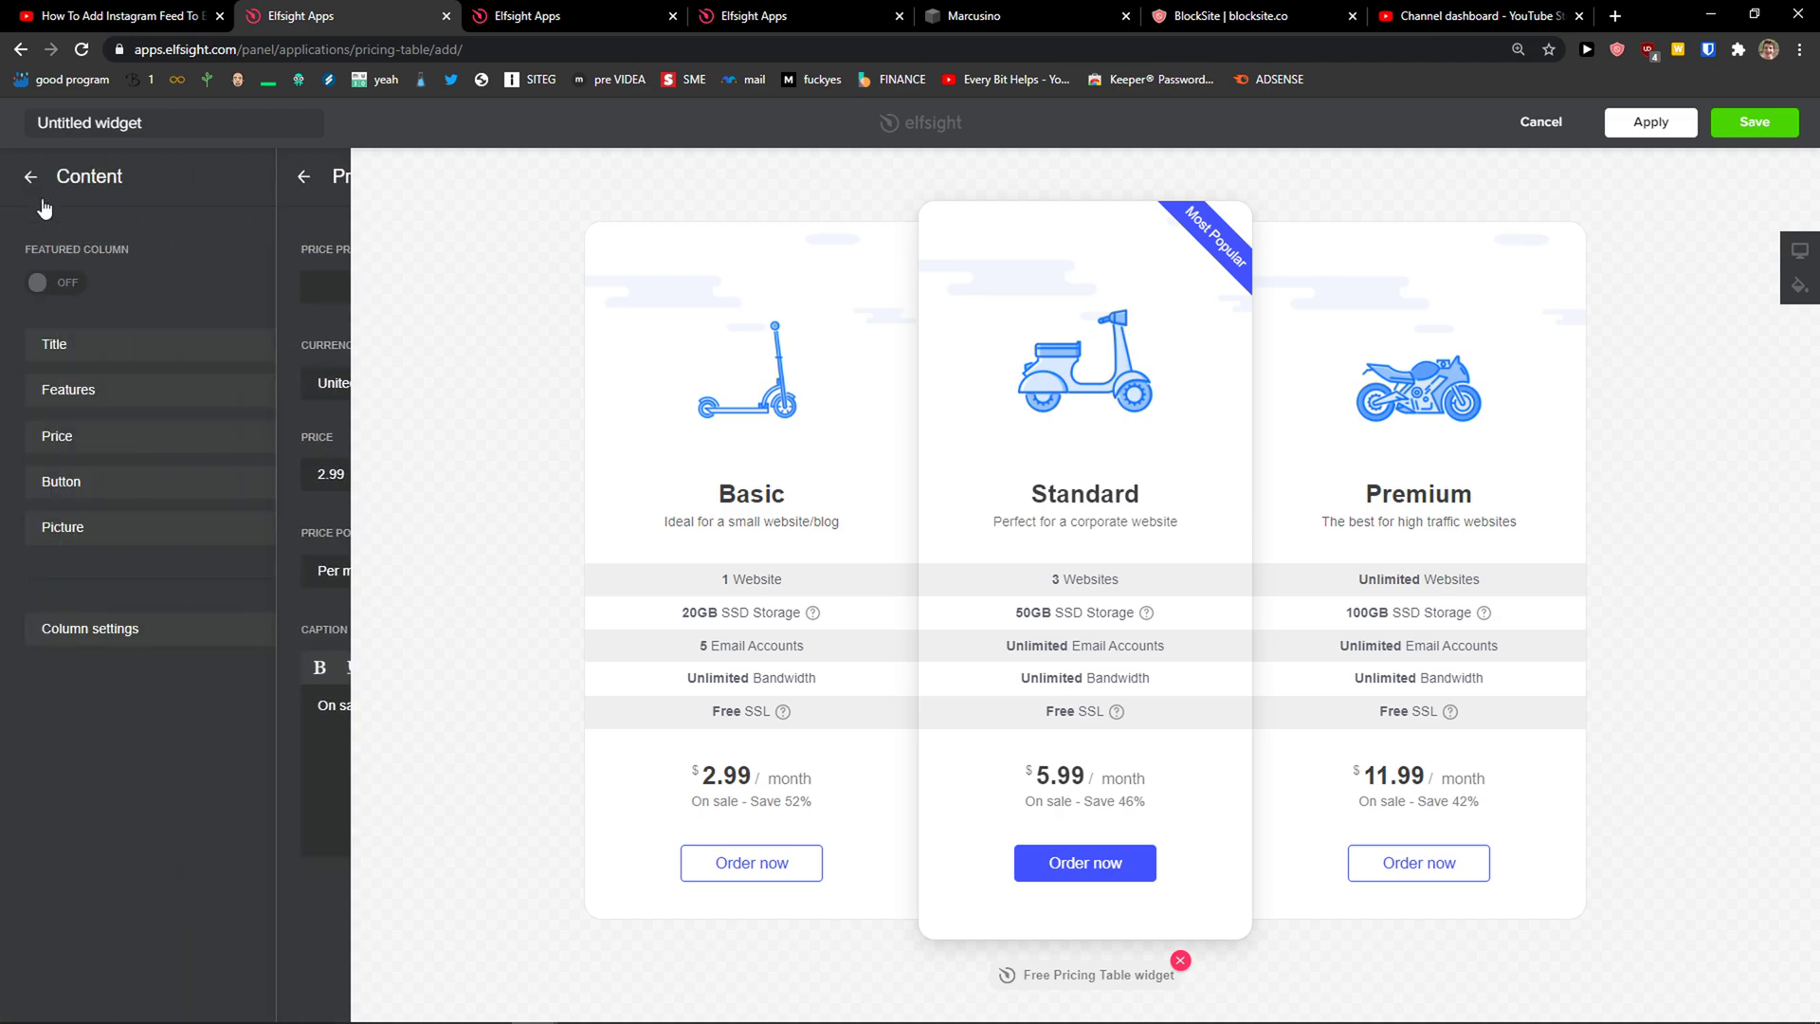
{"action": "left_click", "coordinate": [156, 484]}
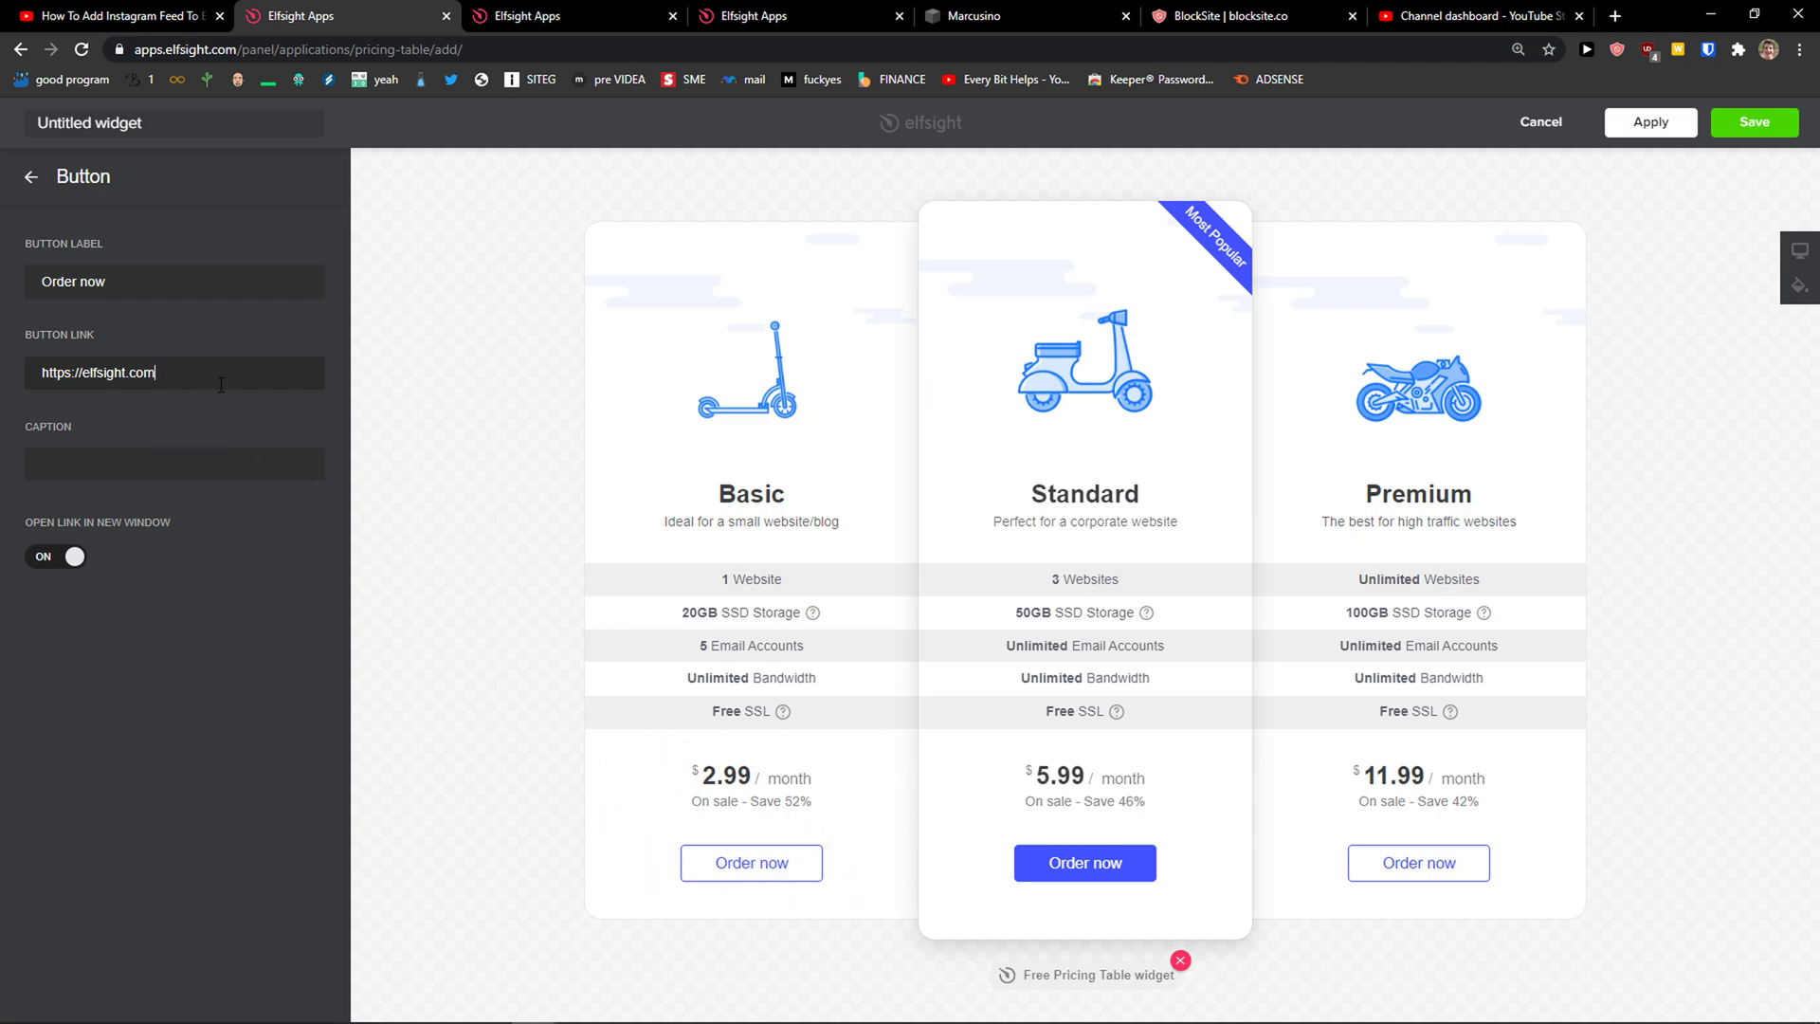
Check the Picture and Features elements in the table's Appearance settings
{"action": "left_click", "coordinate": [27, 177]}
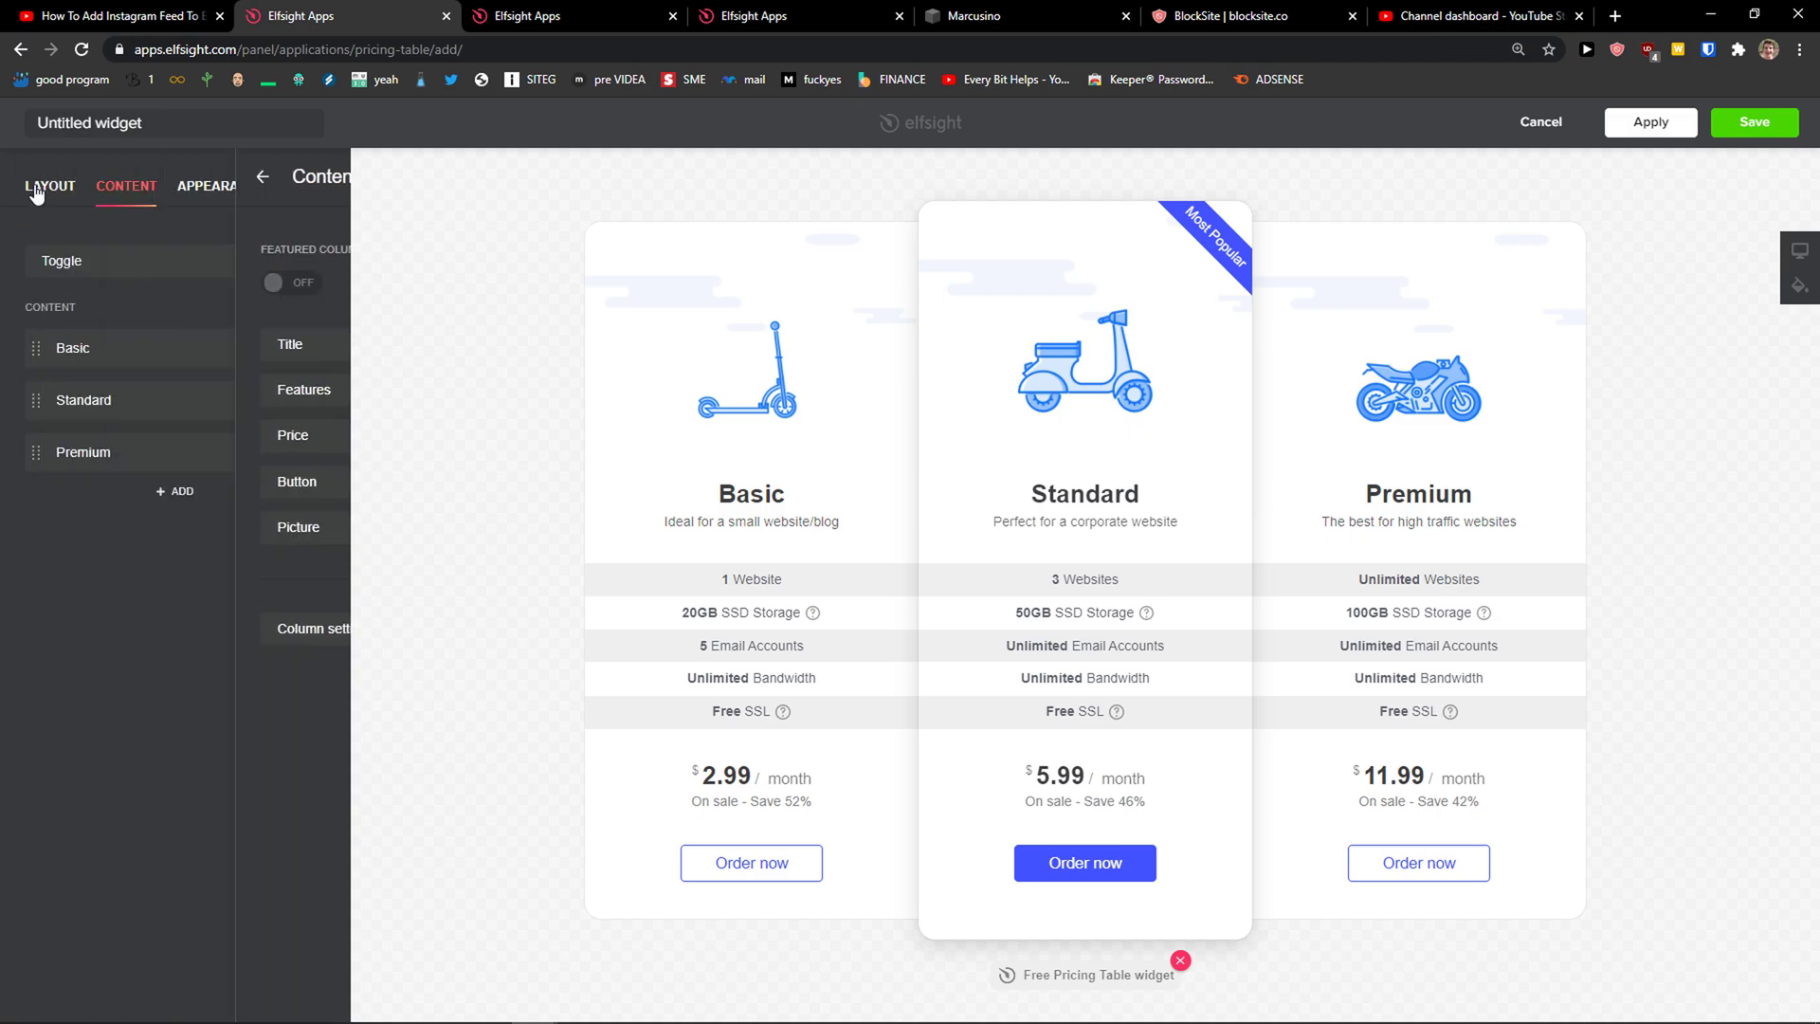
{"action": "left_click", "coordinate": [241, 199]}
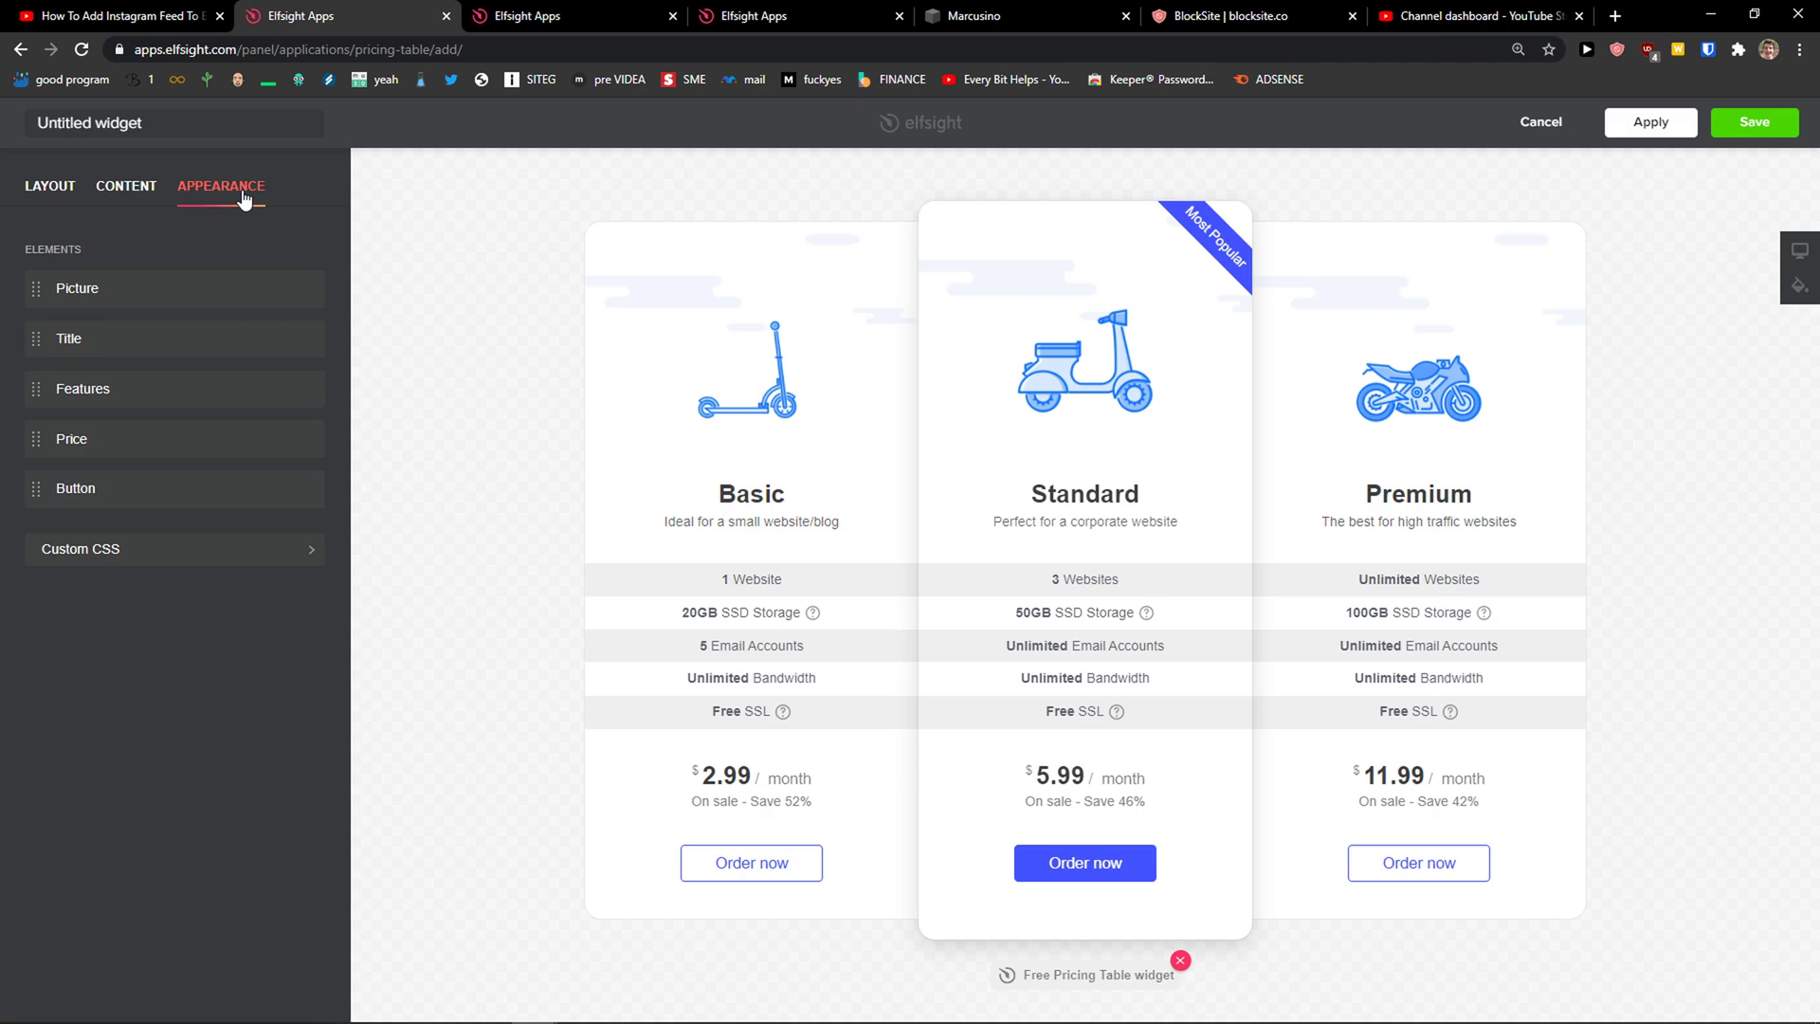
{"action": "left_click", "coordinate": [144, 294]}
{"action": "left_click", "coordinate": [26, 178]}
{"action": "left_click", "coordinate": [128, 395]}
{"action": "left_click", "coordinate": [28, 177]}
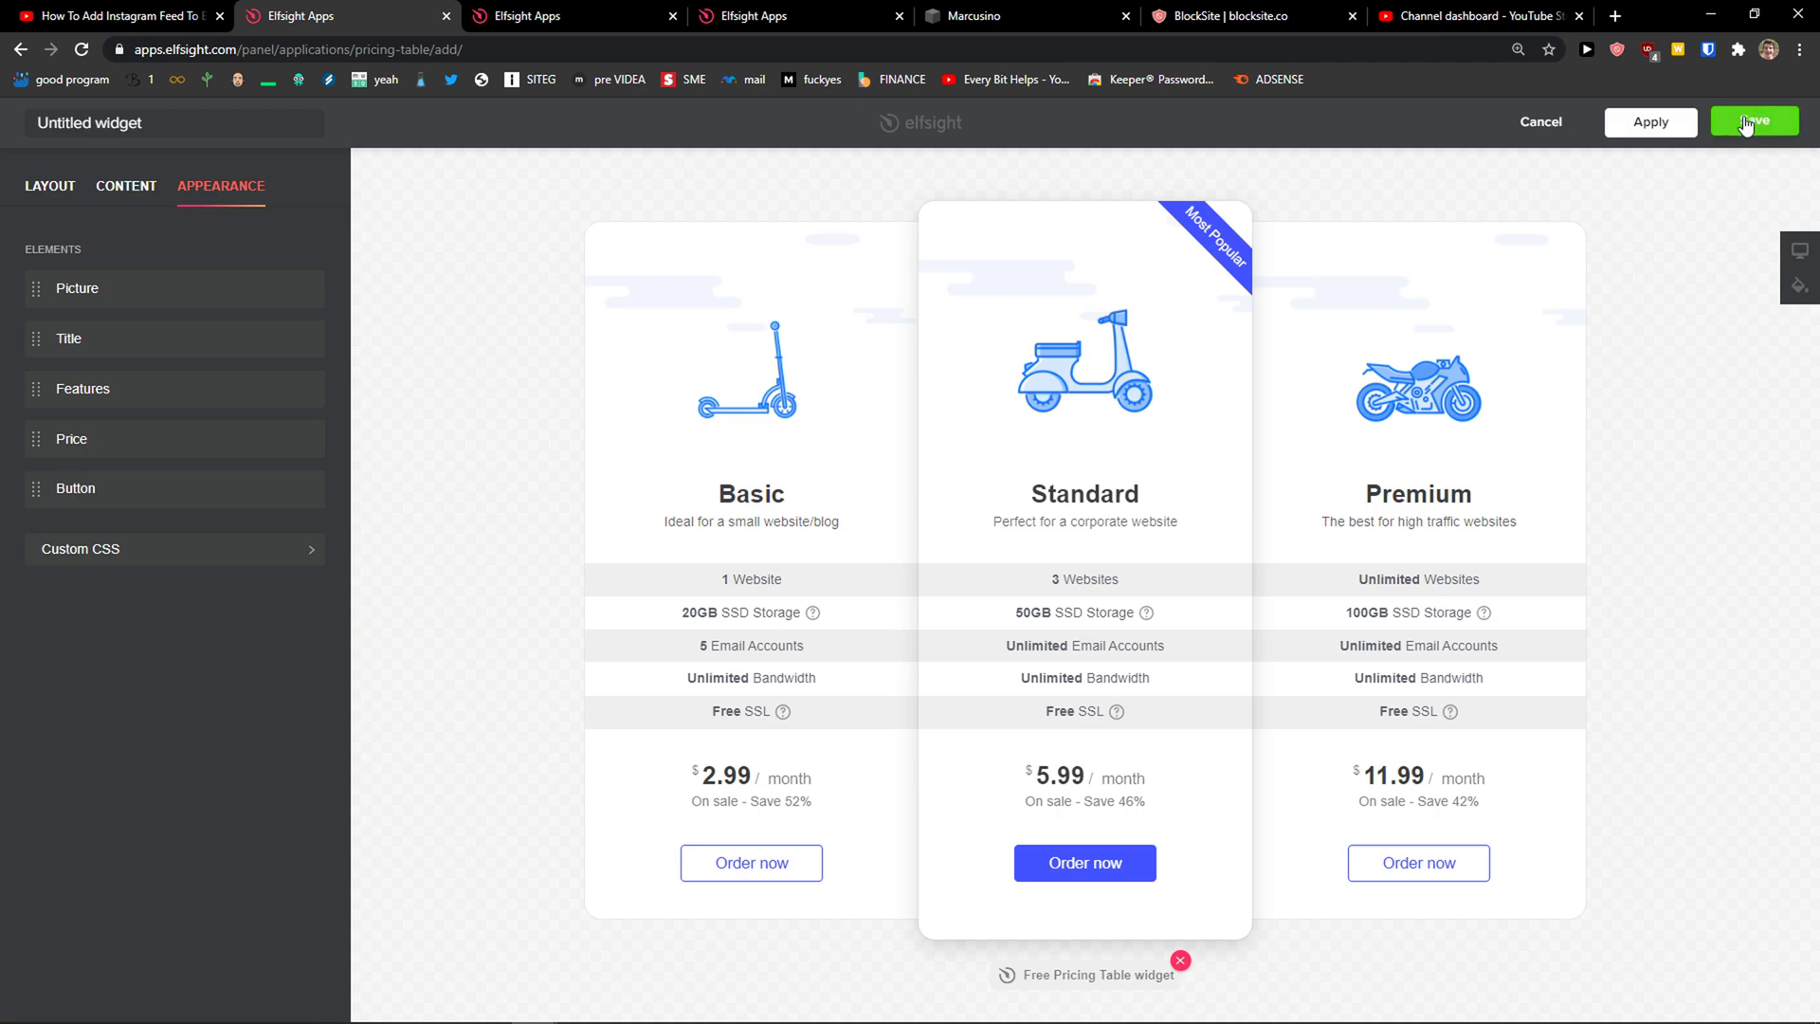
Save the pricing table widget and close the extra Elfsight tab
{"action": "left_click", "coordinate": [519, 16]}
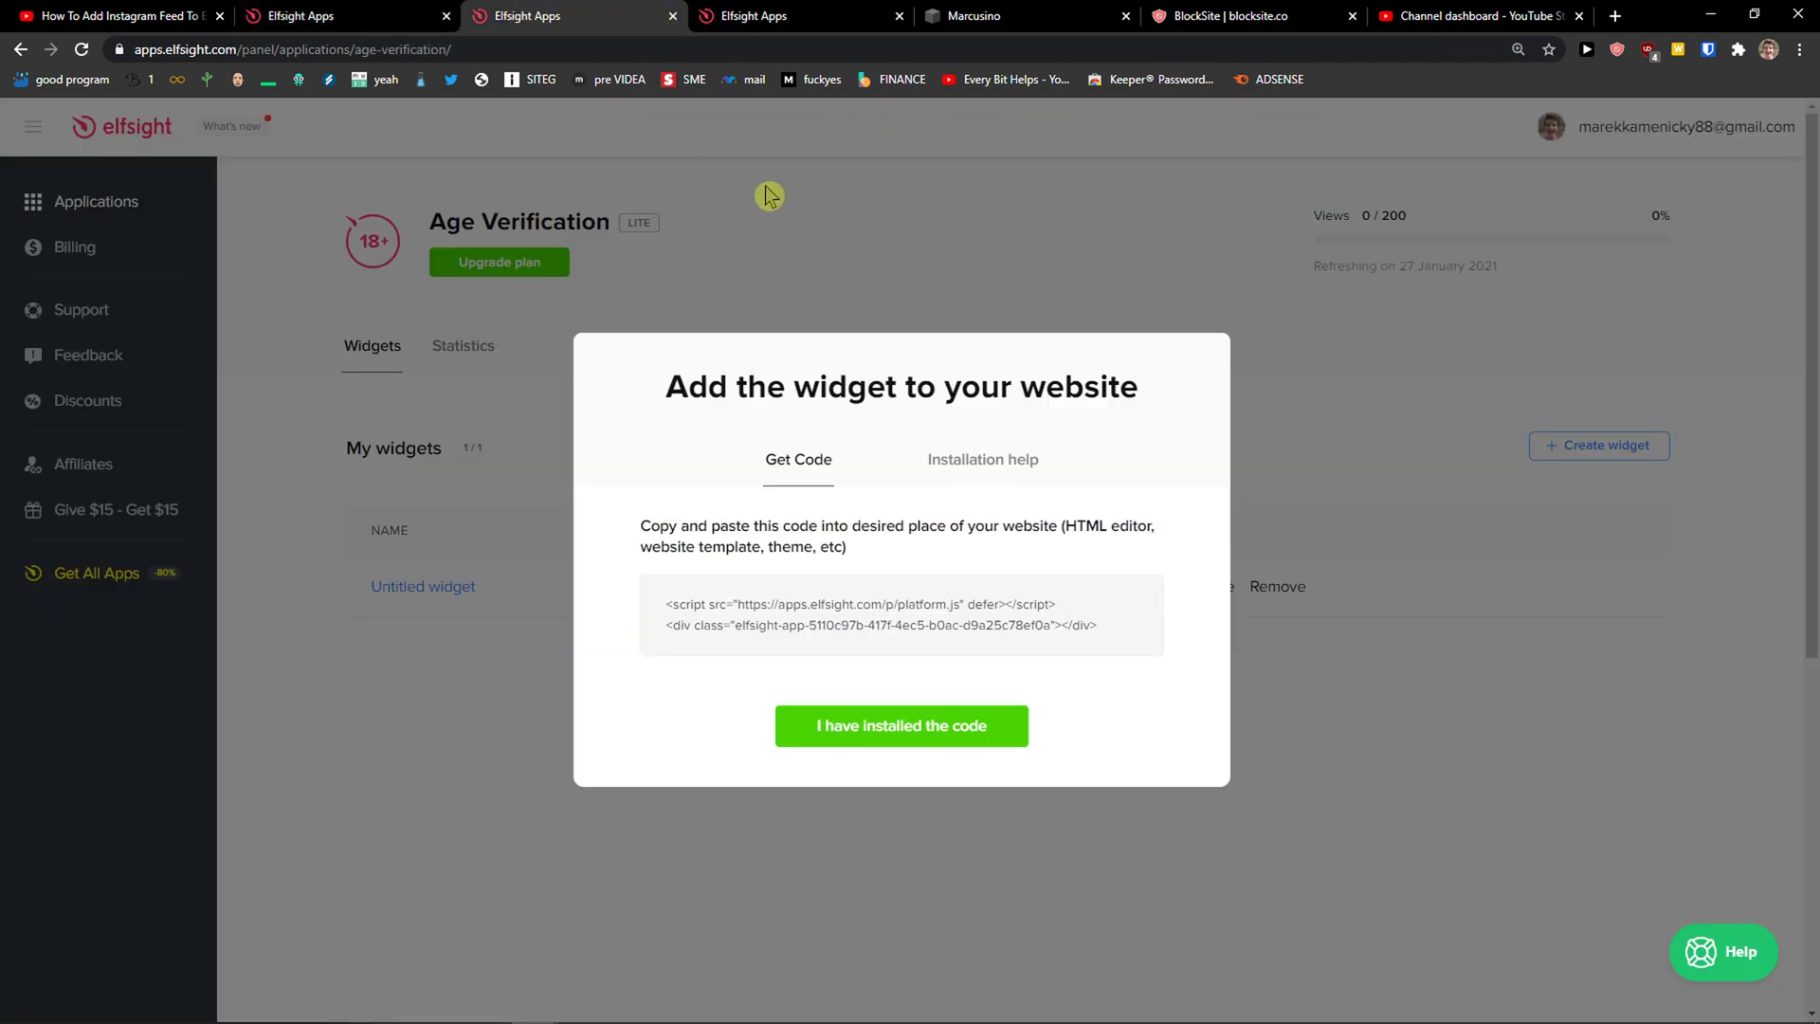
{"action": "left_click", "coordinate": [772, 195]}
{"action": "left_click", "coordinate": [1278, 585]}
{"action": "left_click", "coordinate": [725, 17]}
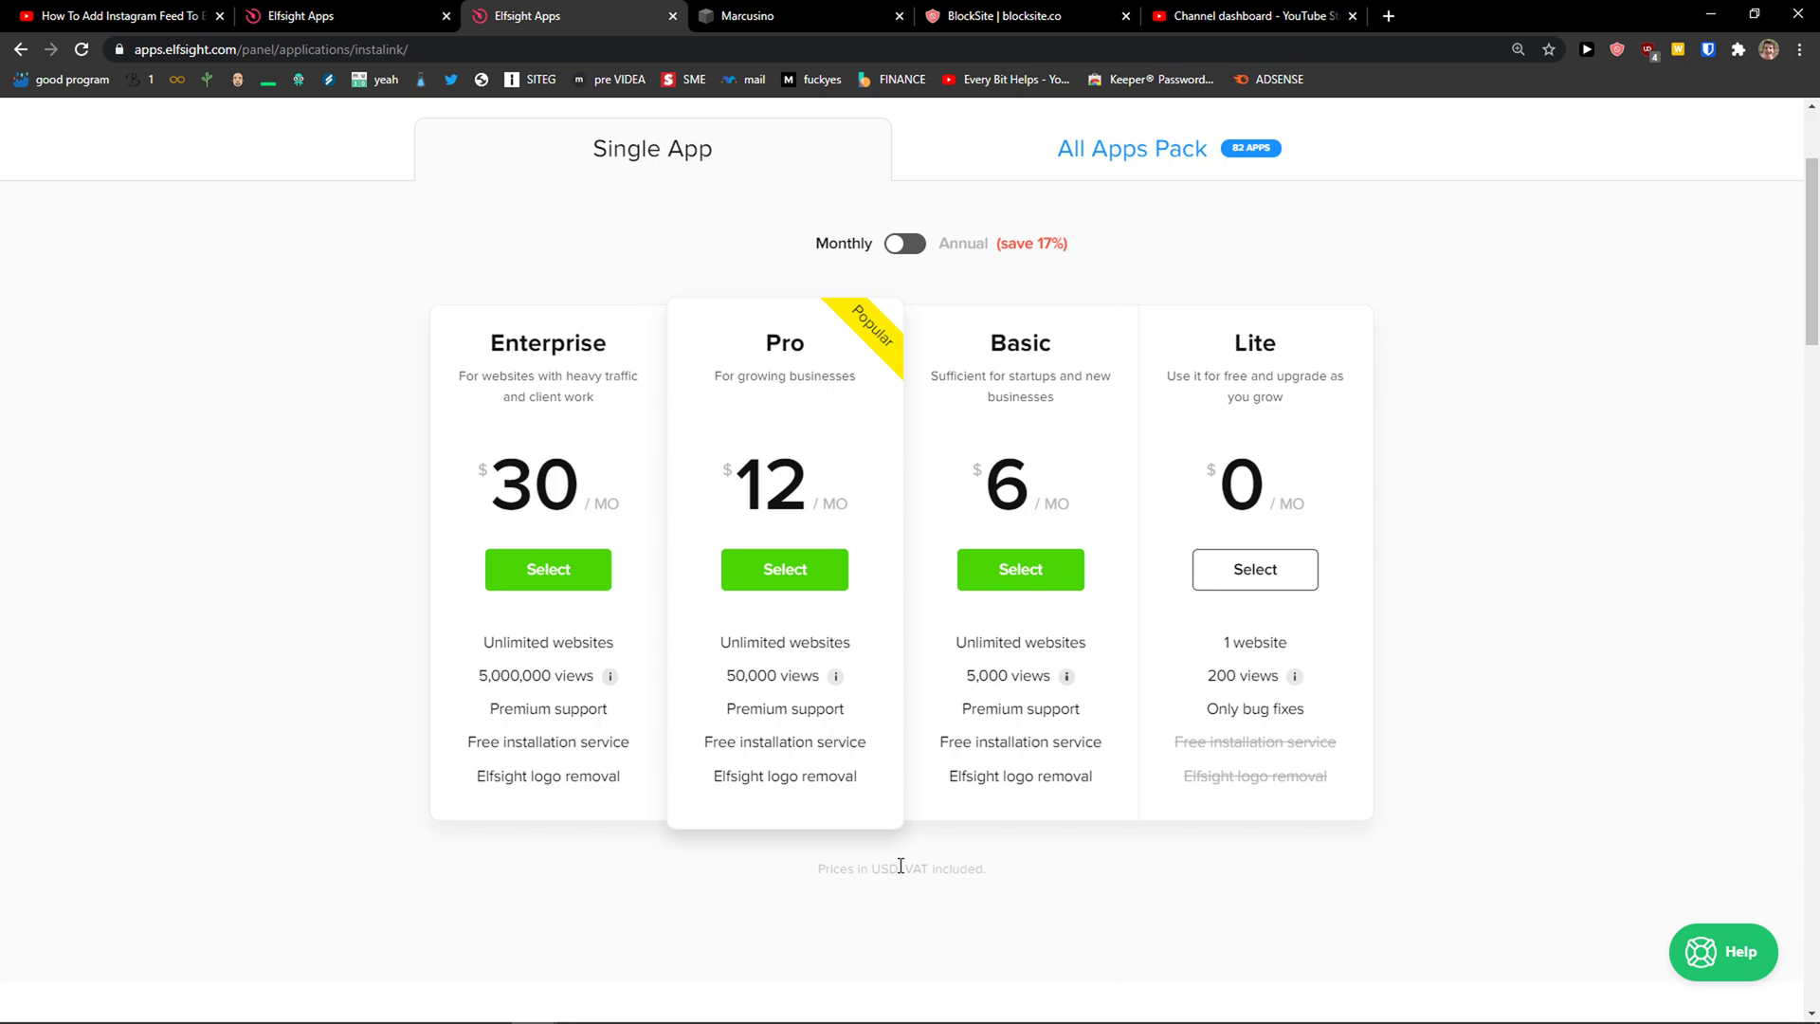
Copy the Pricing Table embed code and return to the Squarespace editor
{"action": "left_click", "coordinate": [342, 16]}
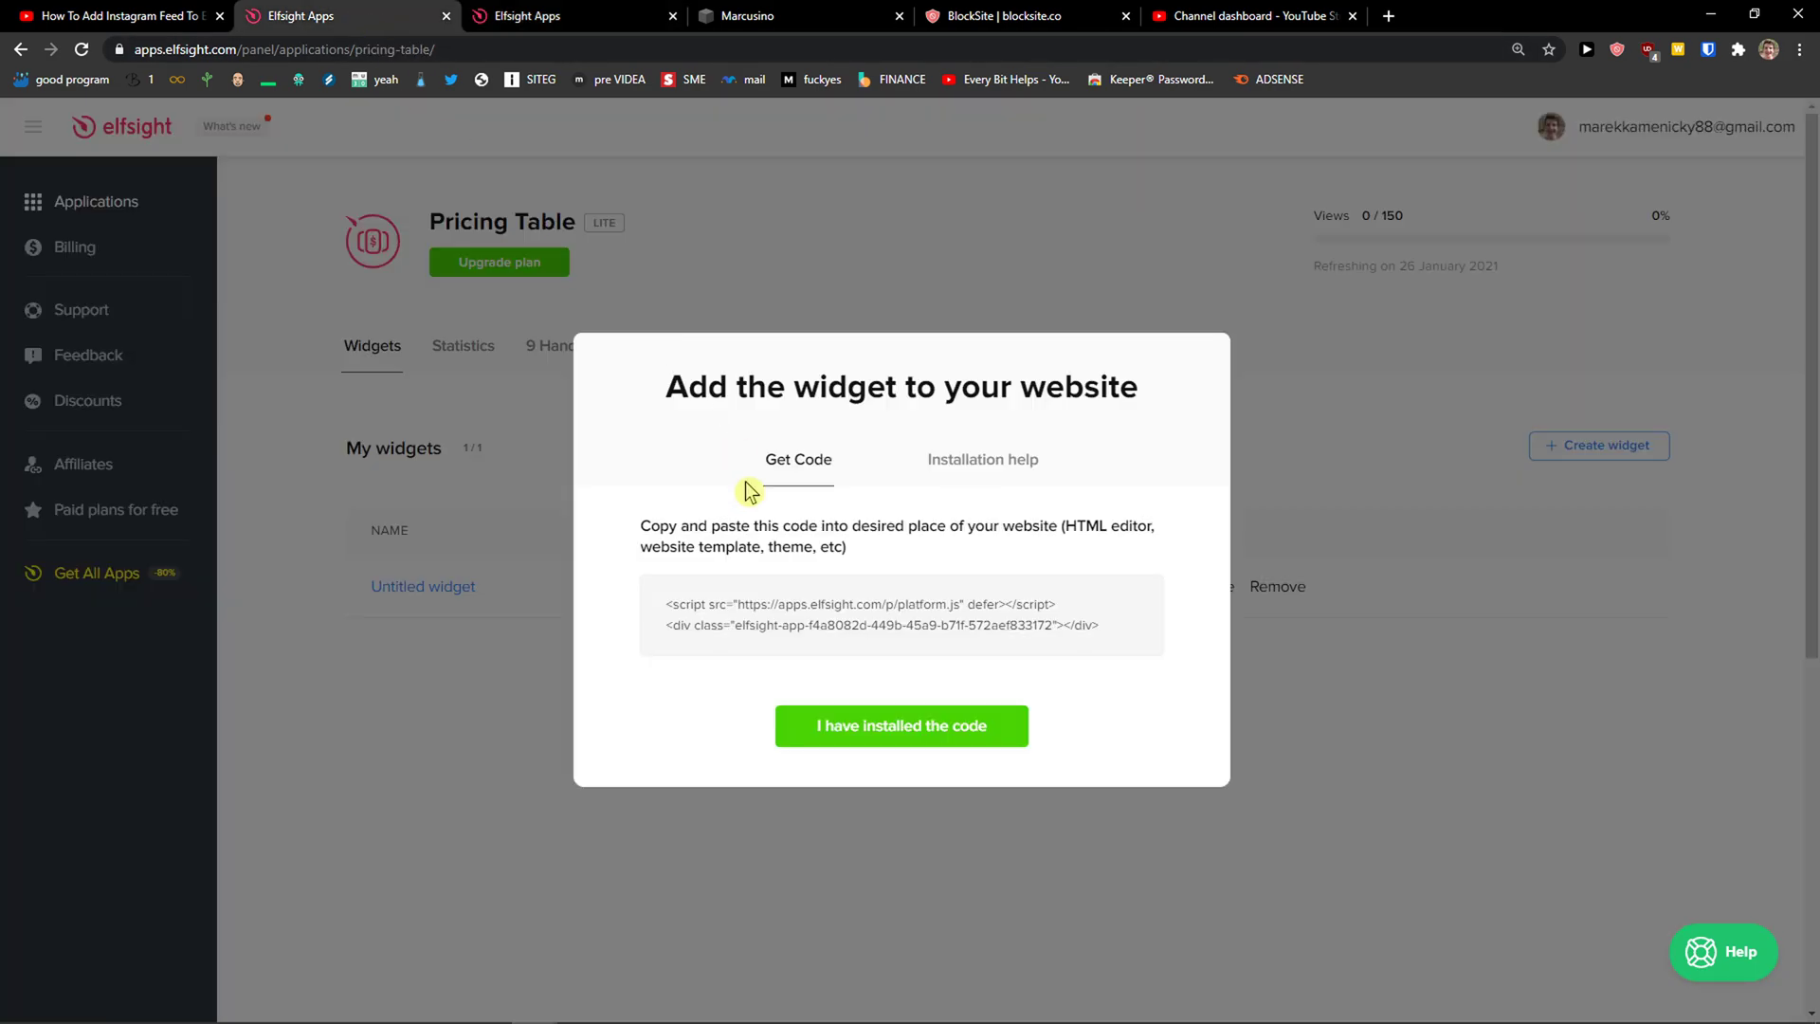
{"action": "left_click", "coordinate": [744, 618]}
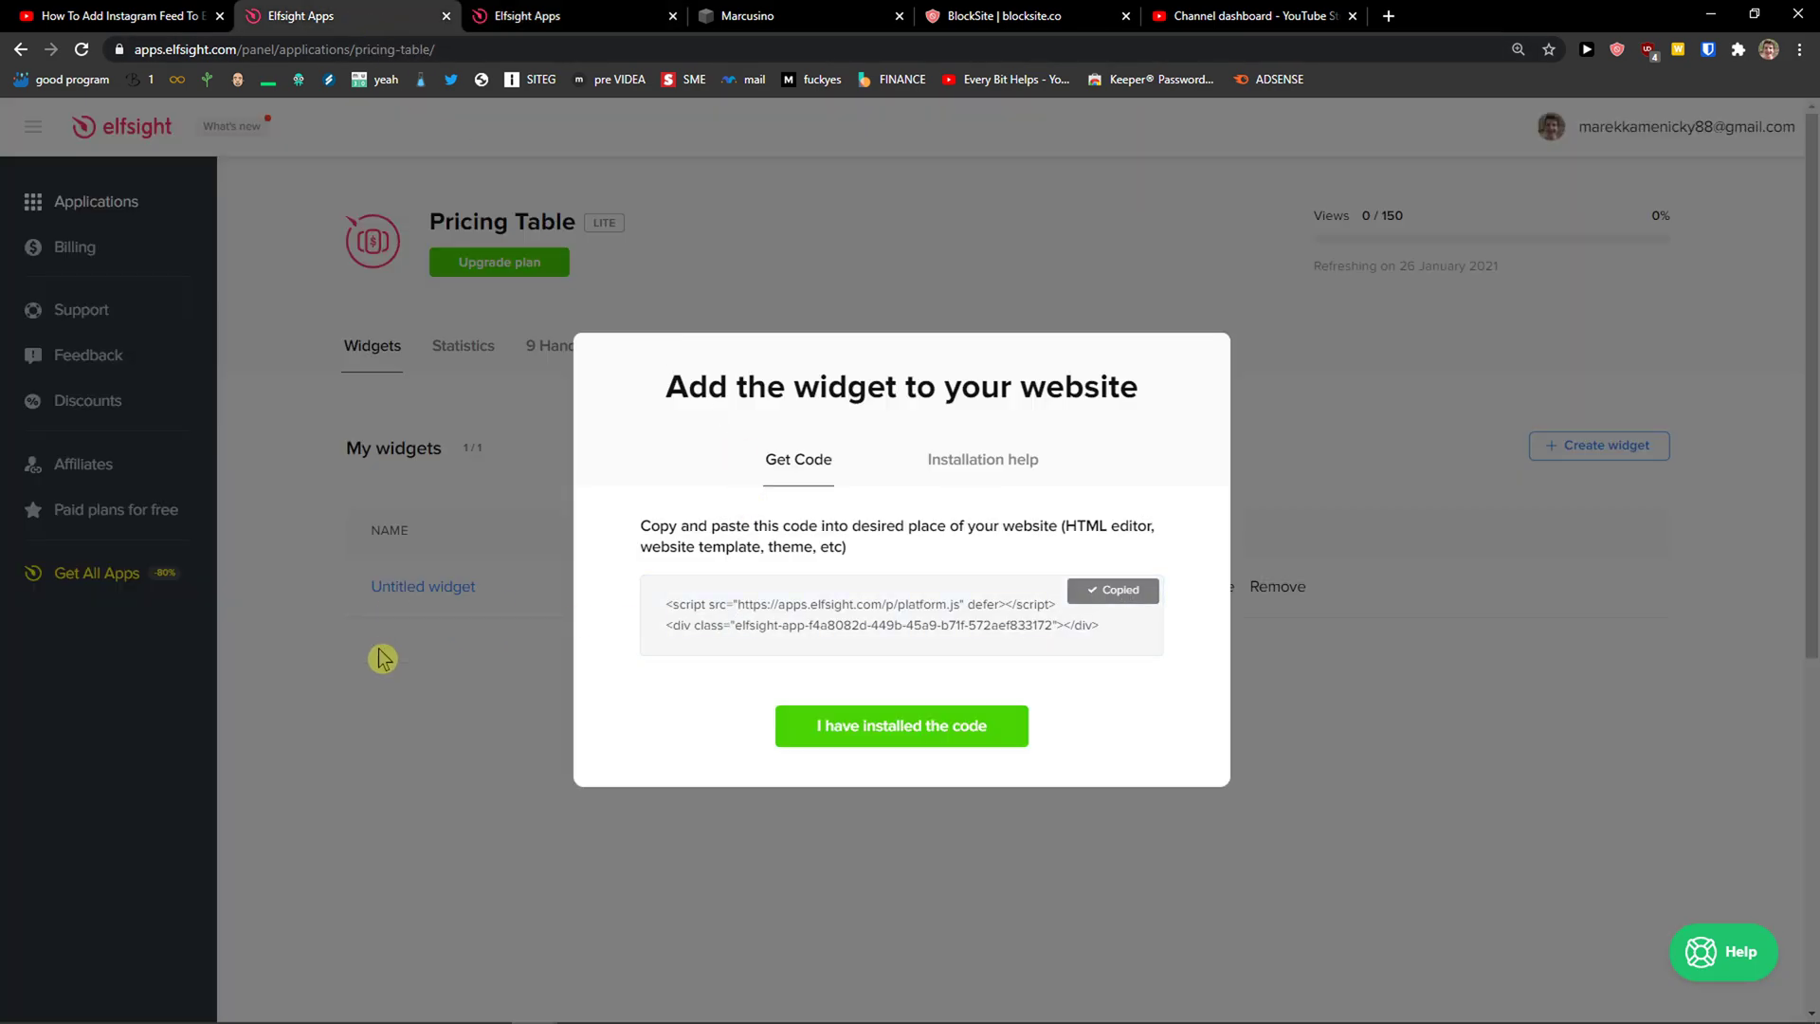
{"action": "left_click", "coordinate": [628, 14]}
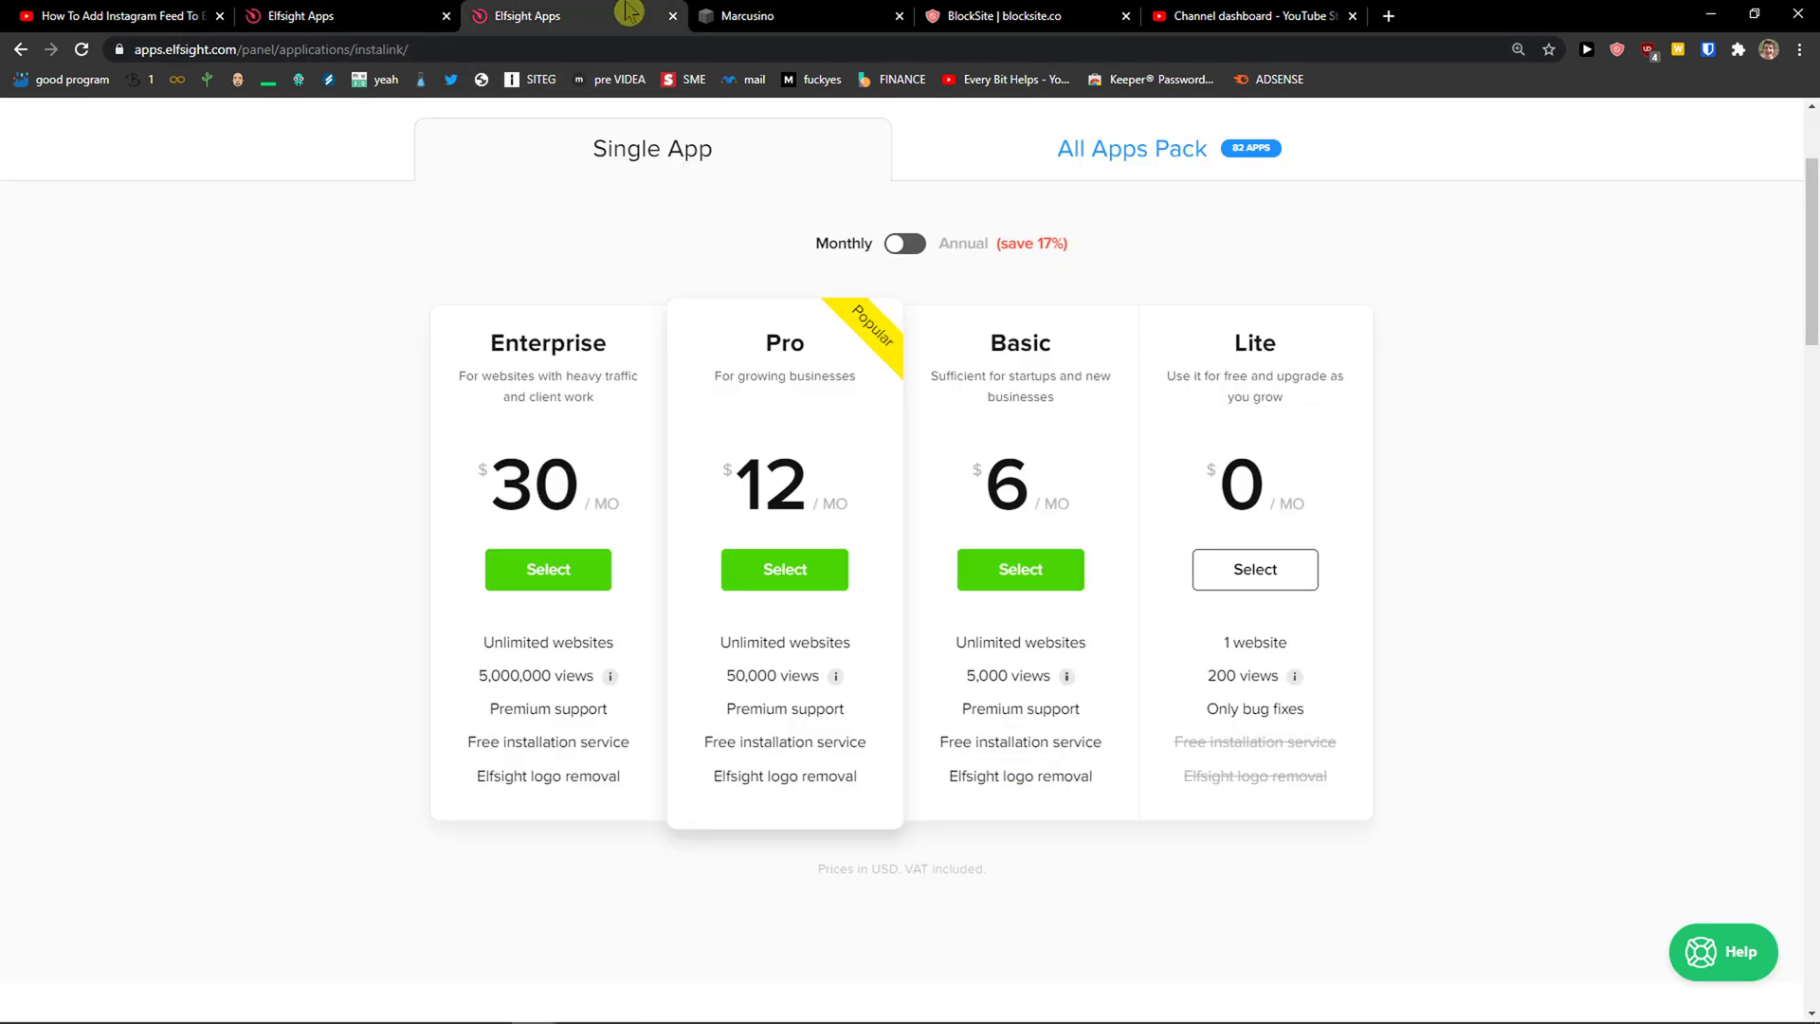
{"action": "left_click", "coordinate": [792, 12]}
{"action": "scroll", "coordinate": [347, 506], "scroll_direction": "down", "scroll_amount": 2}
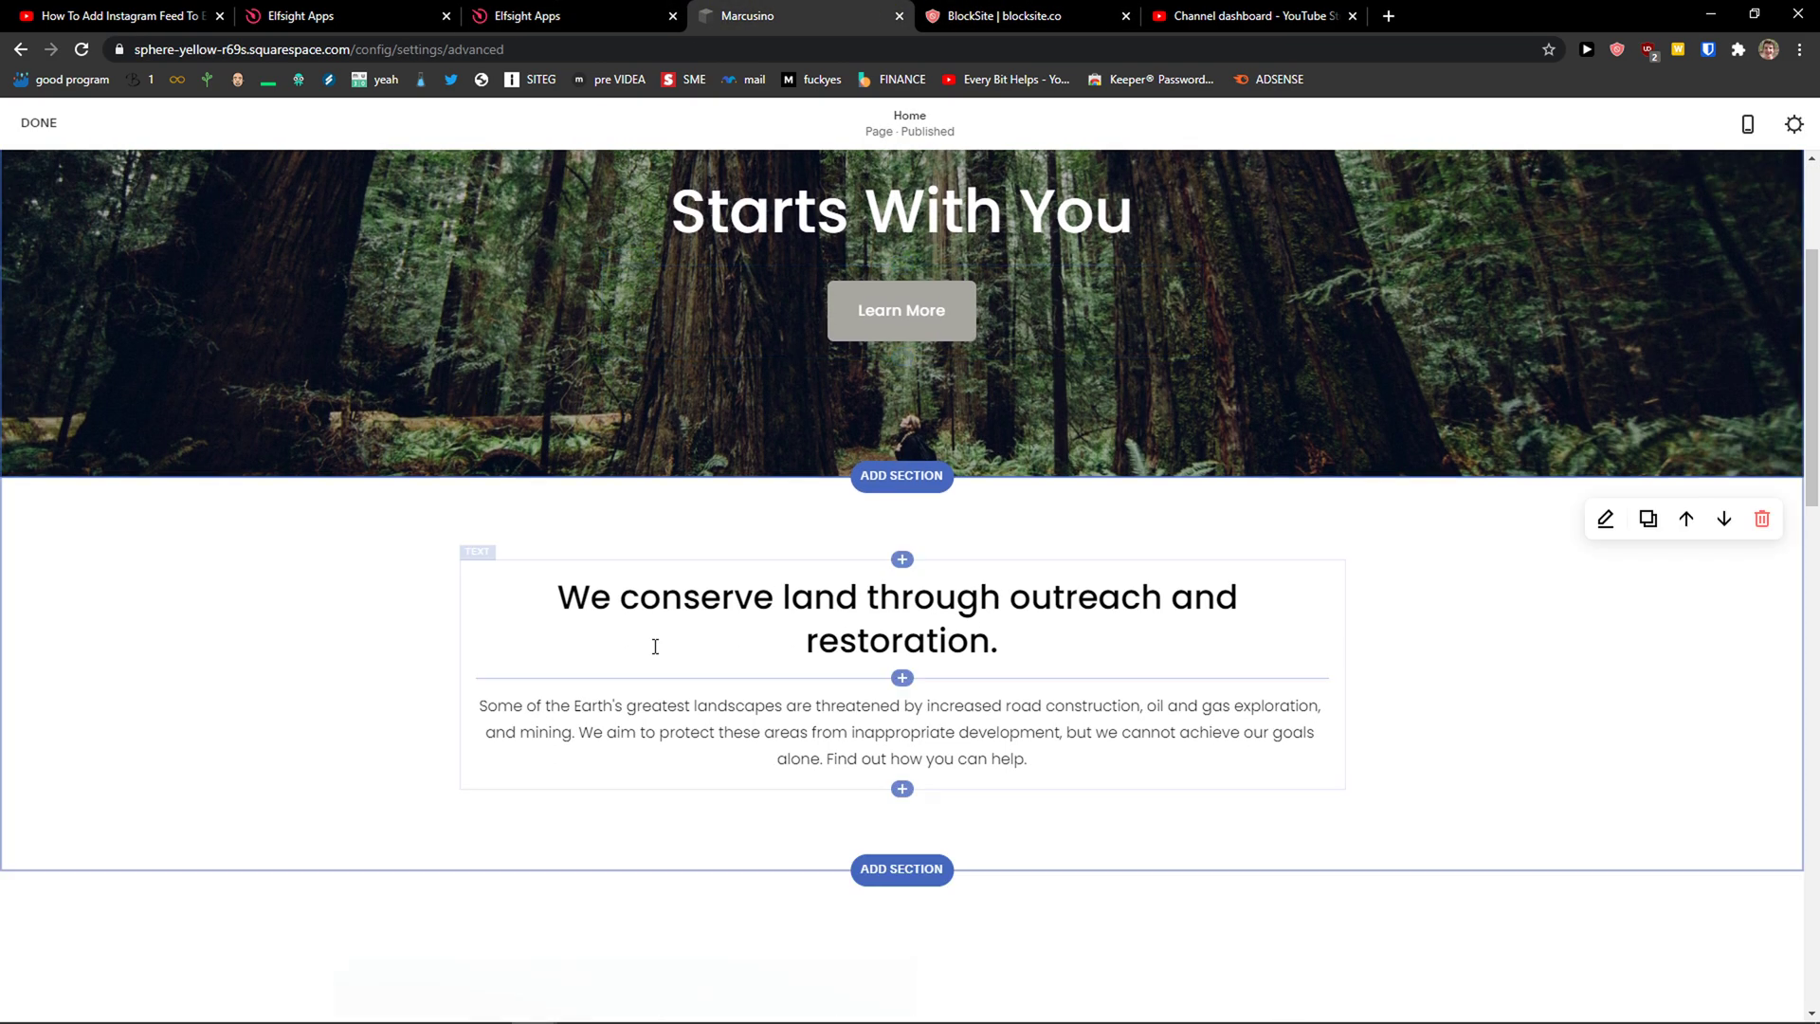
Insert a Code block above the conservation text on the homepage
{"action": "left_click", "coordinate": [901, 559]}
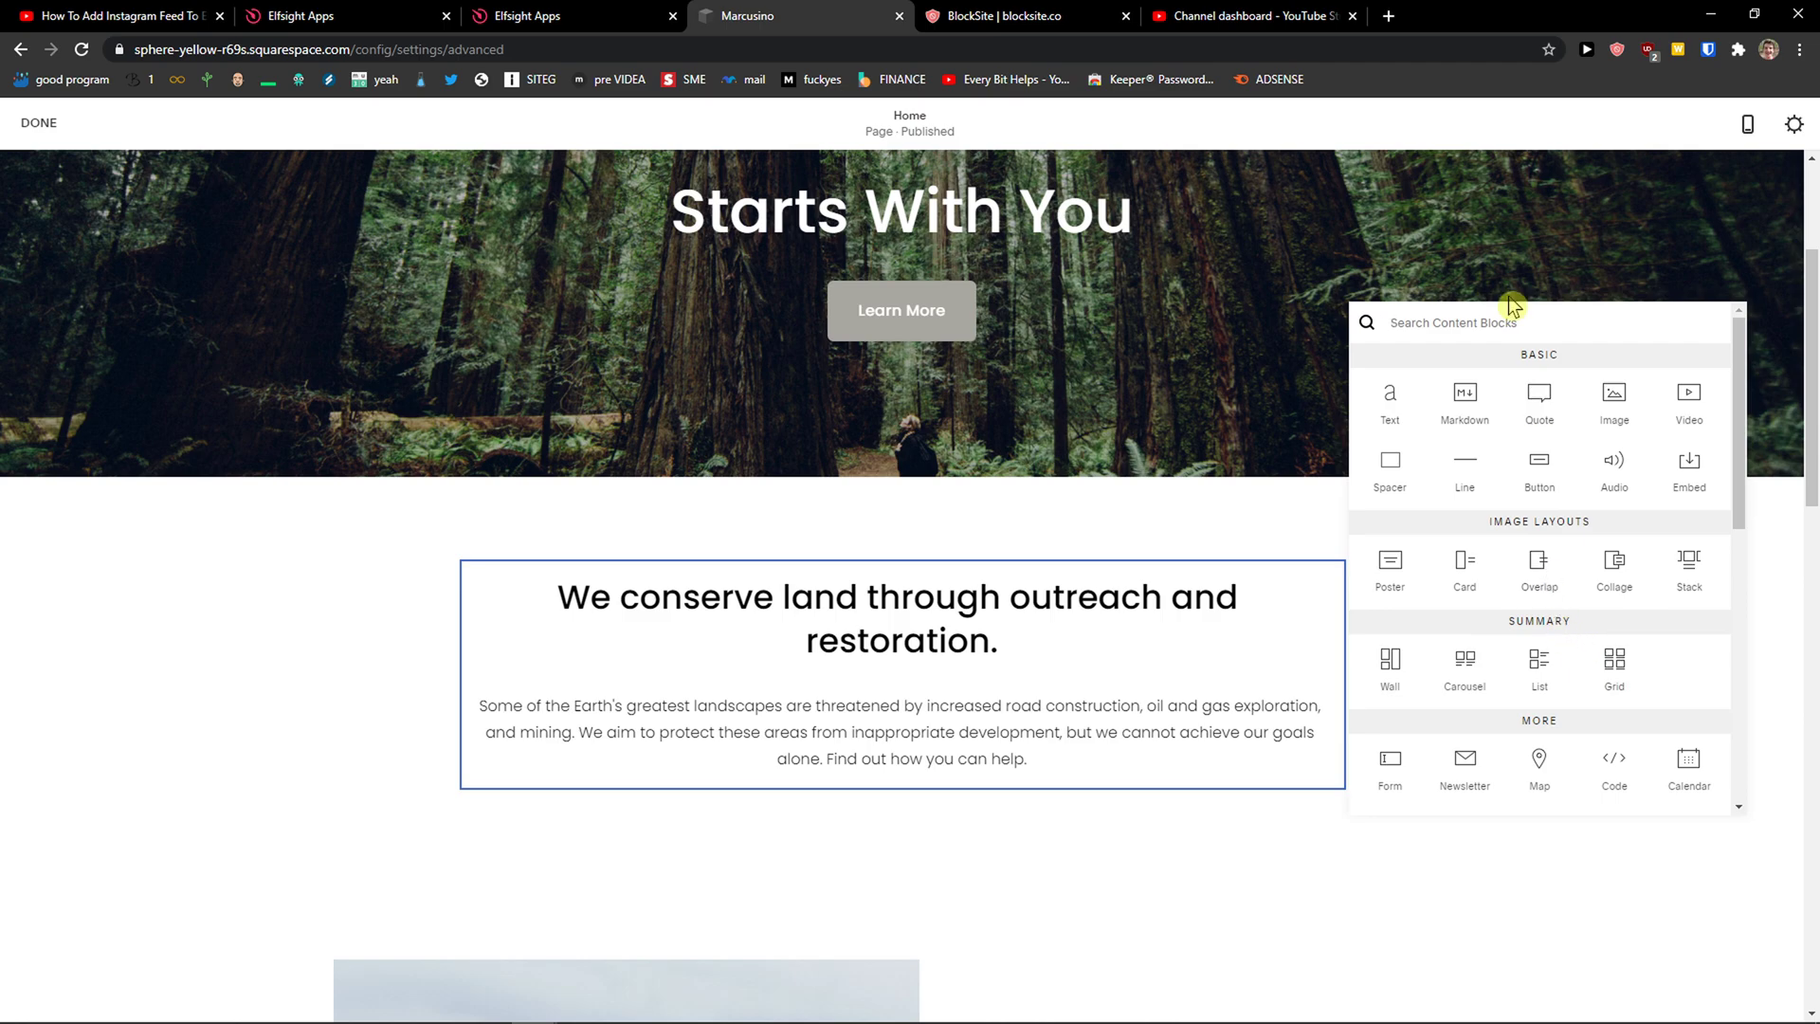
{"action": "left_click", "coordinate": [1458, 316]}
{"action": "type", "text": "cod"}
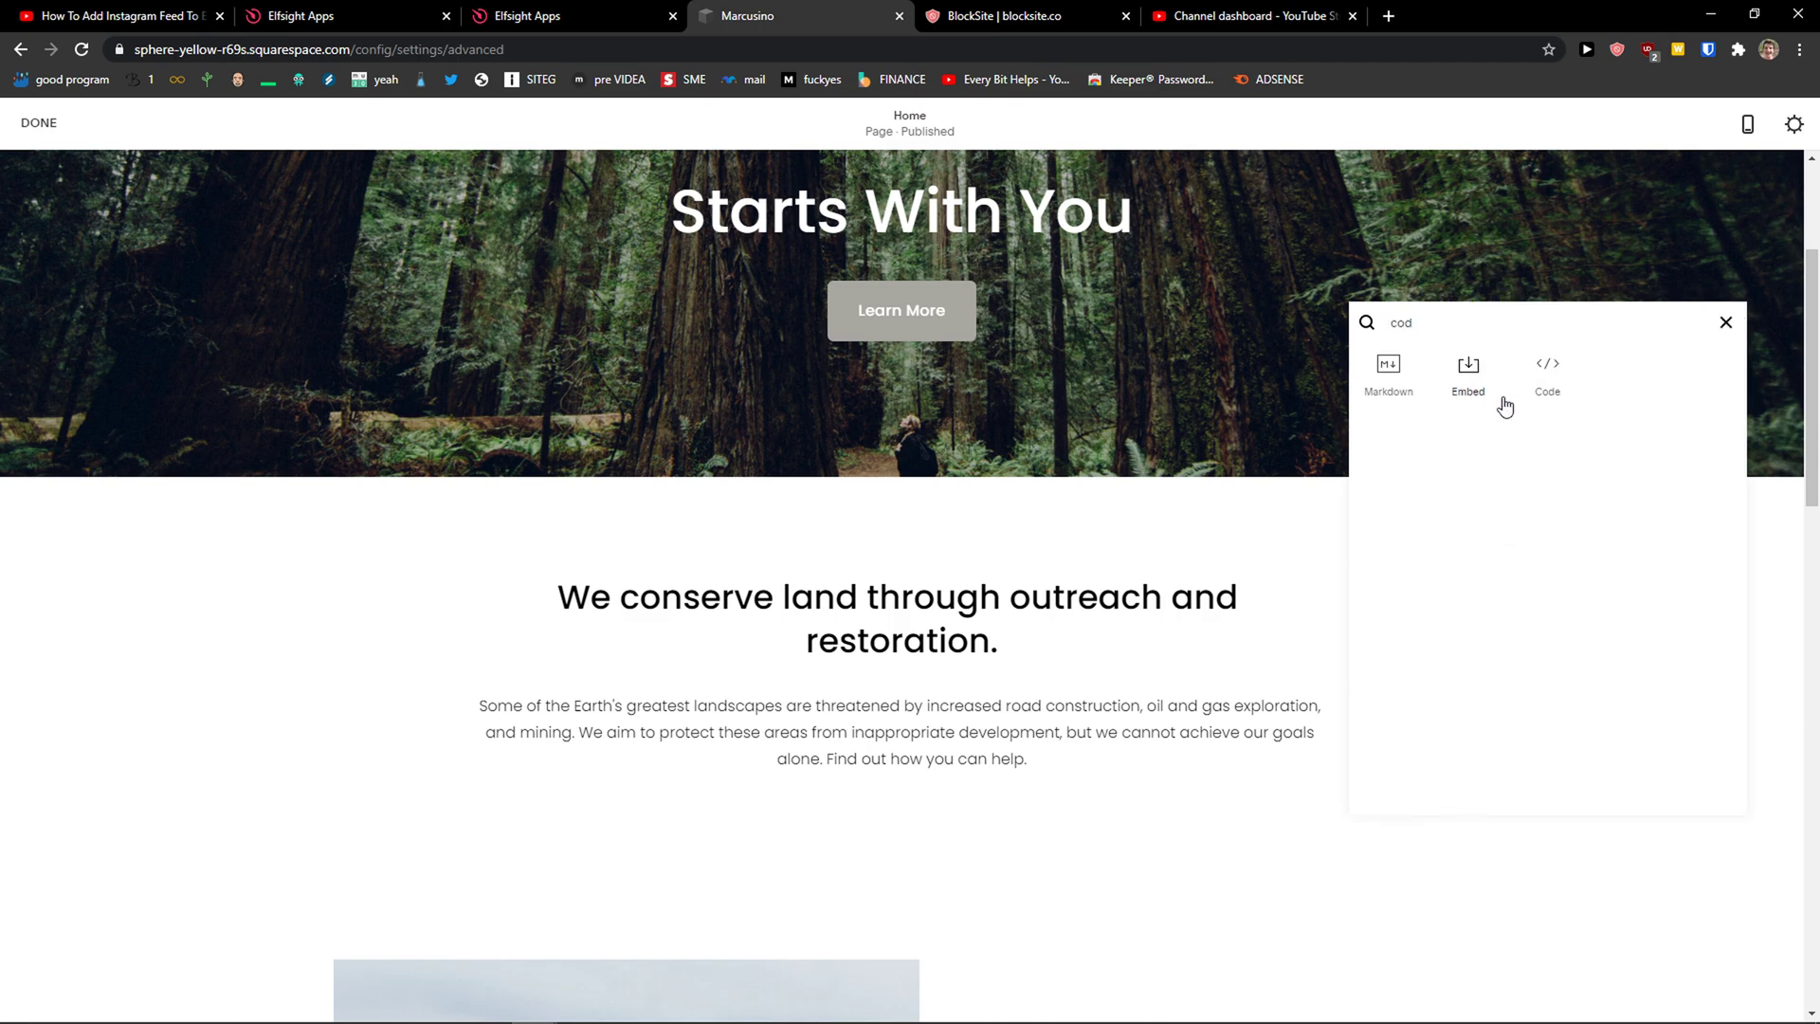
{"action": "left_click", "coordinate": [1549, 372]}
Replace the block's default code with the Elfsight pricing table script, apply it, and save
{"action": "key", "text": "ctrl+a"}
{"action": "type", "text": "<script src=\"https://apps.elfsight.com/p/platform.js\" defer></script> <div class=\"elfsight-app-f4a8082d-449b-45a9-b71f-572aef833172\"></div>"}
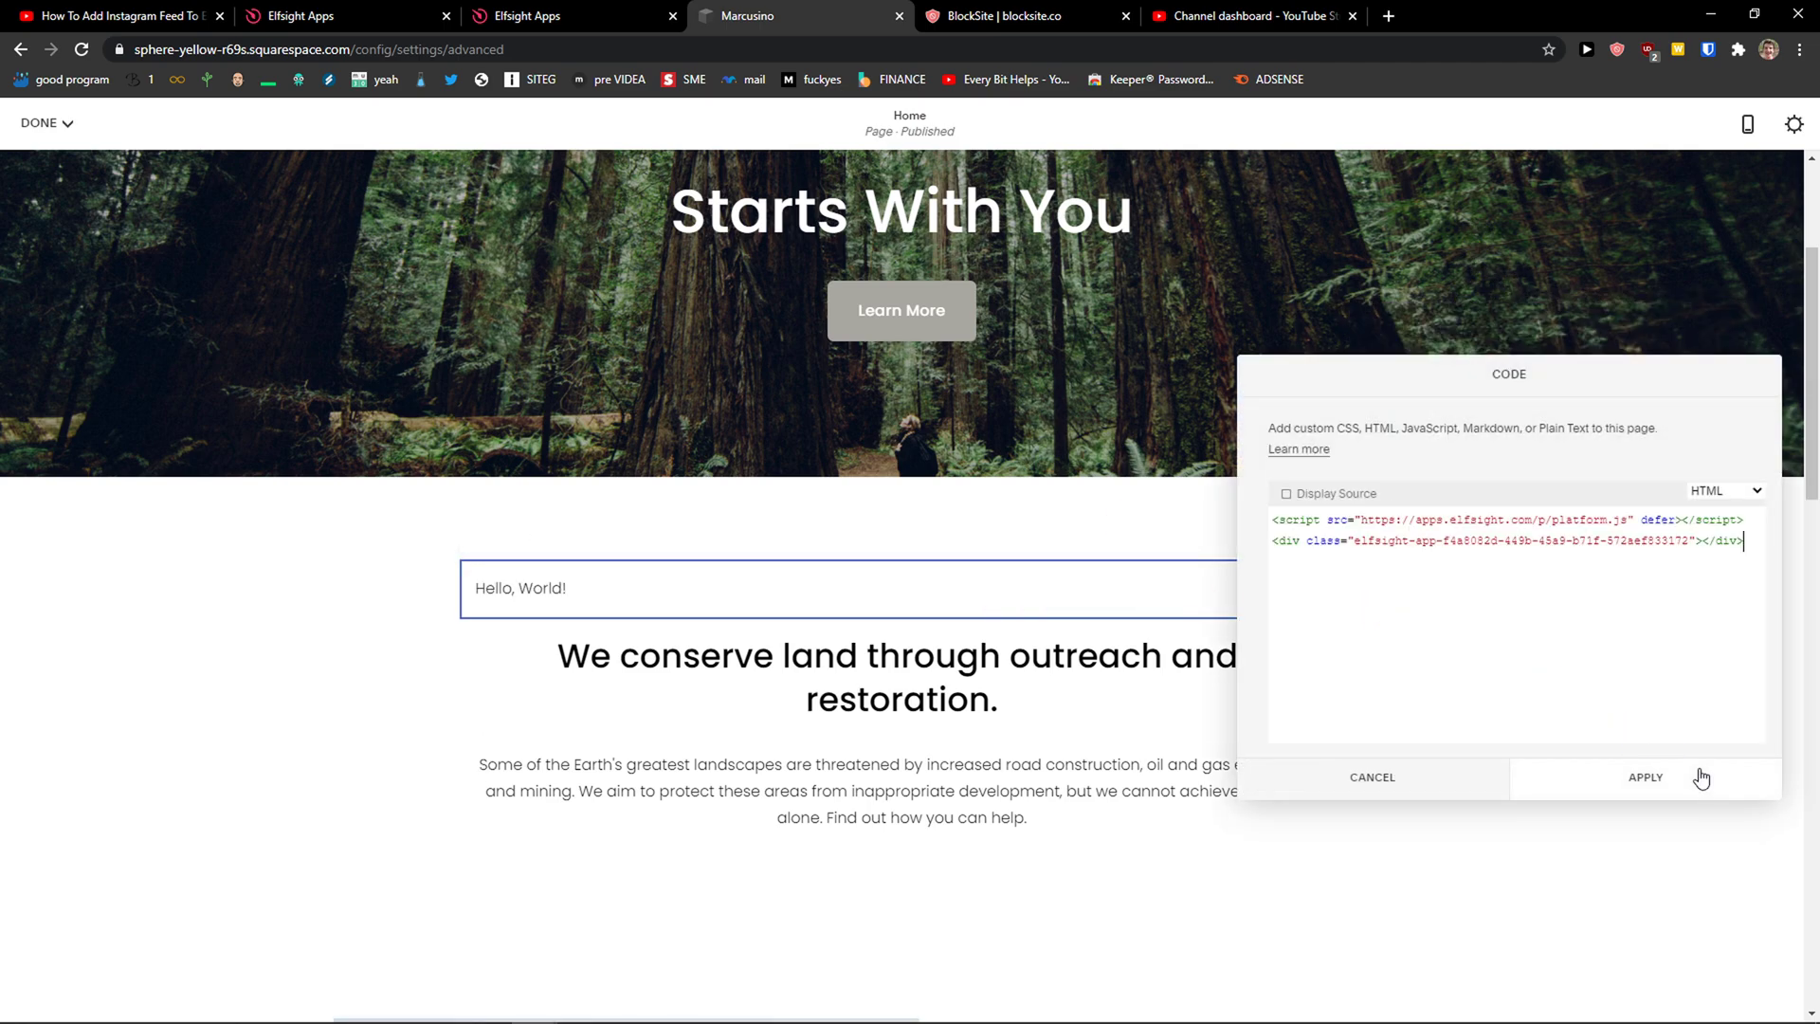
{"action": "left_click", "coordinate": [1701, 777]}
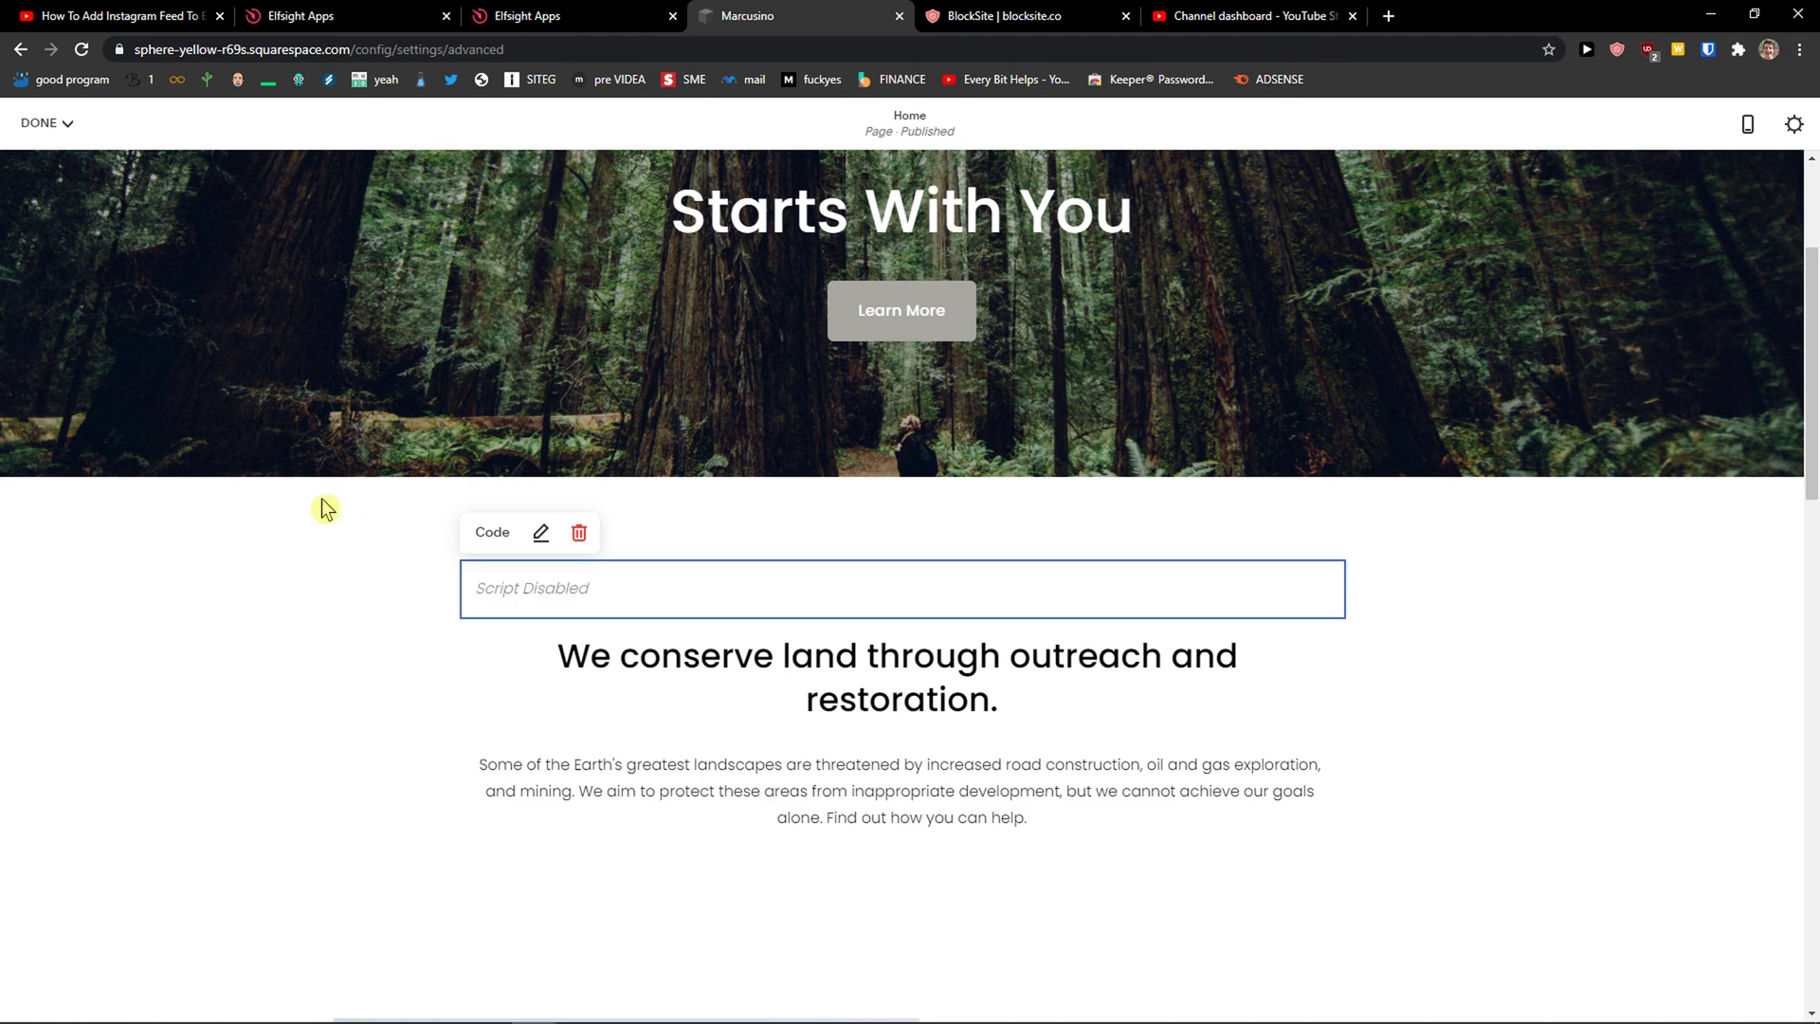
{"action": "left_click", "coordinate": [51, 125]}
{"action": "left_click", "coordinate": [43, 157]}
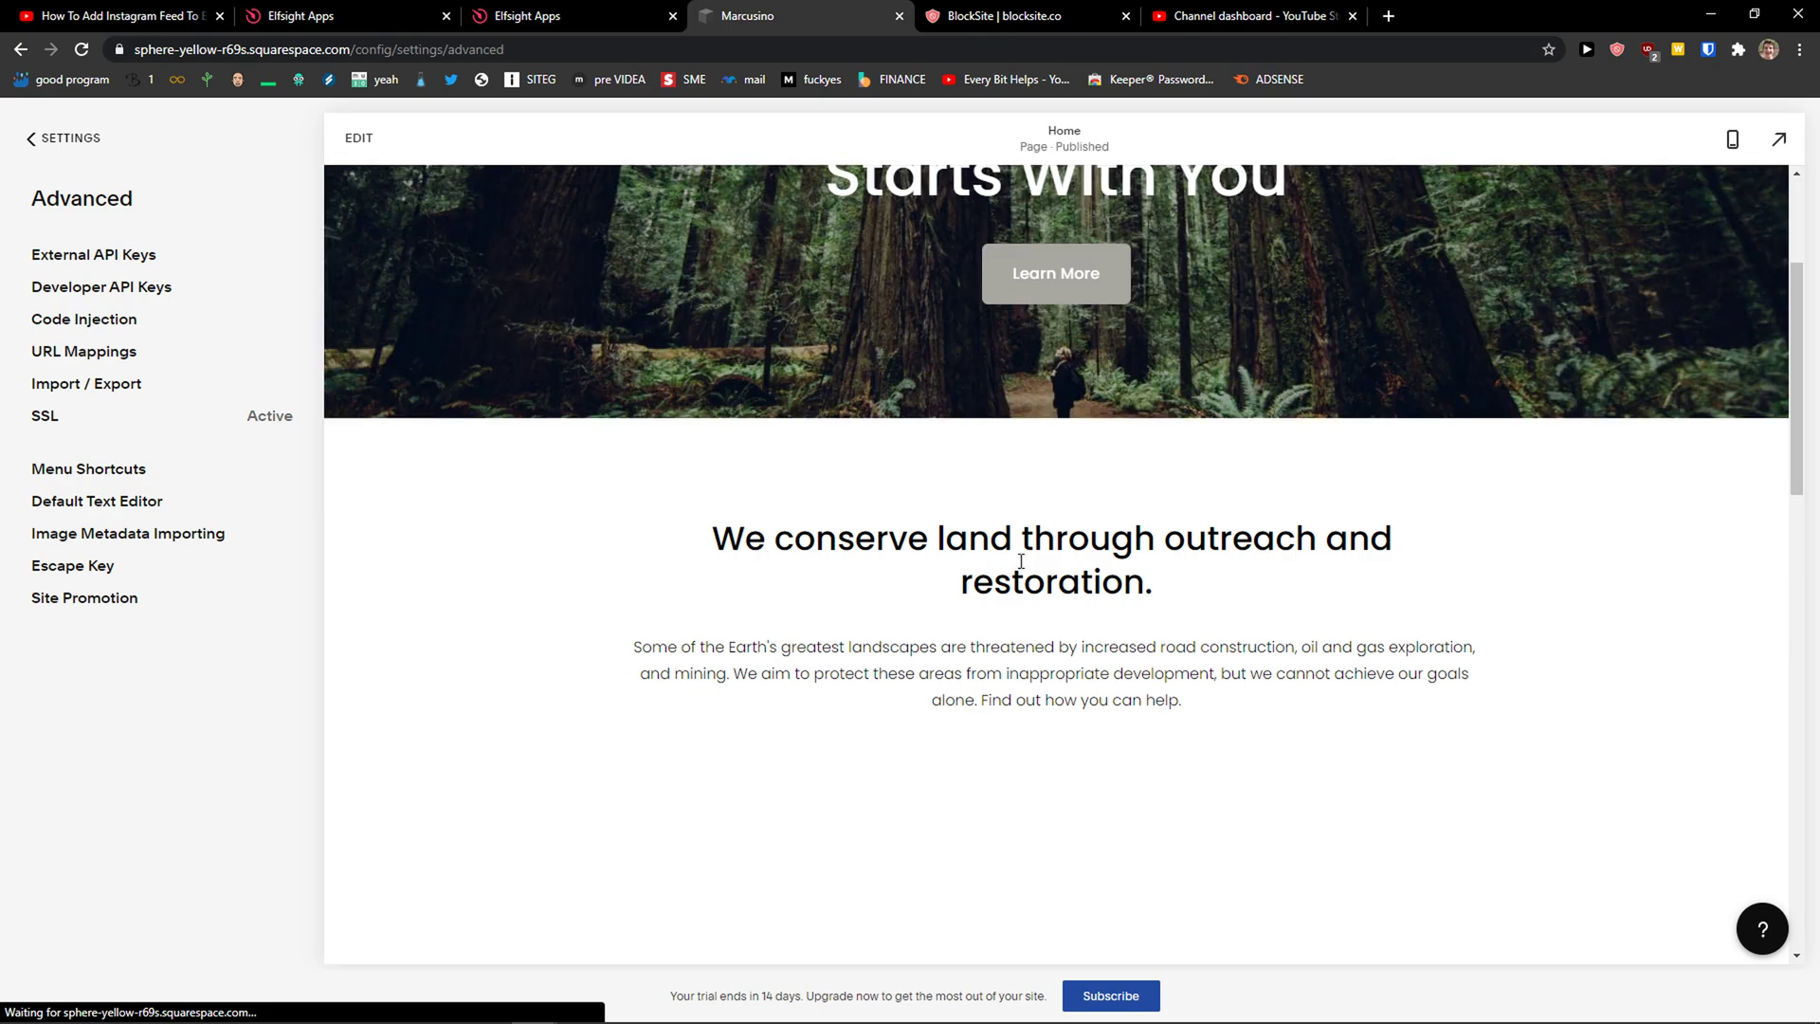
{"action": "scroll", "coordinate": [881, 556], "scroll_direction": "down", "scroll_amount": 3}
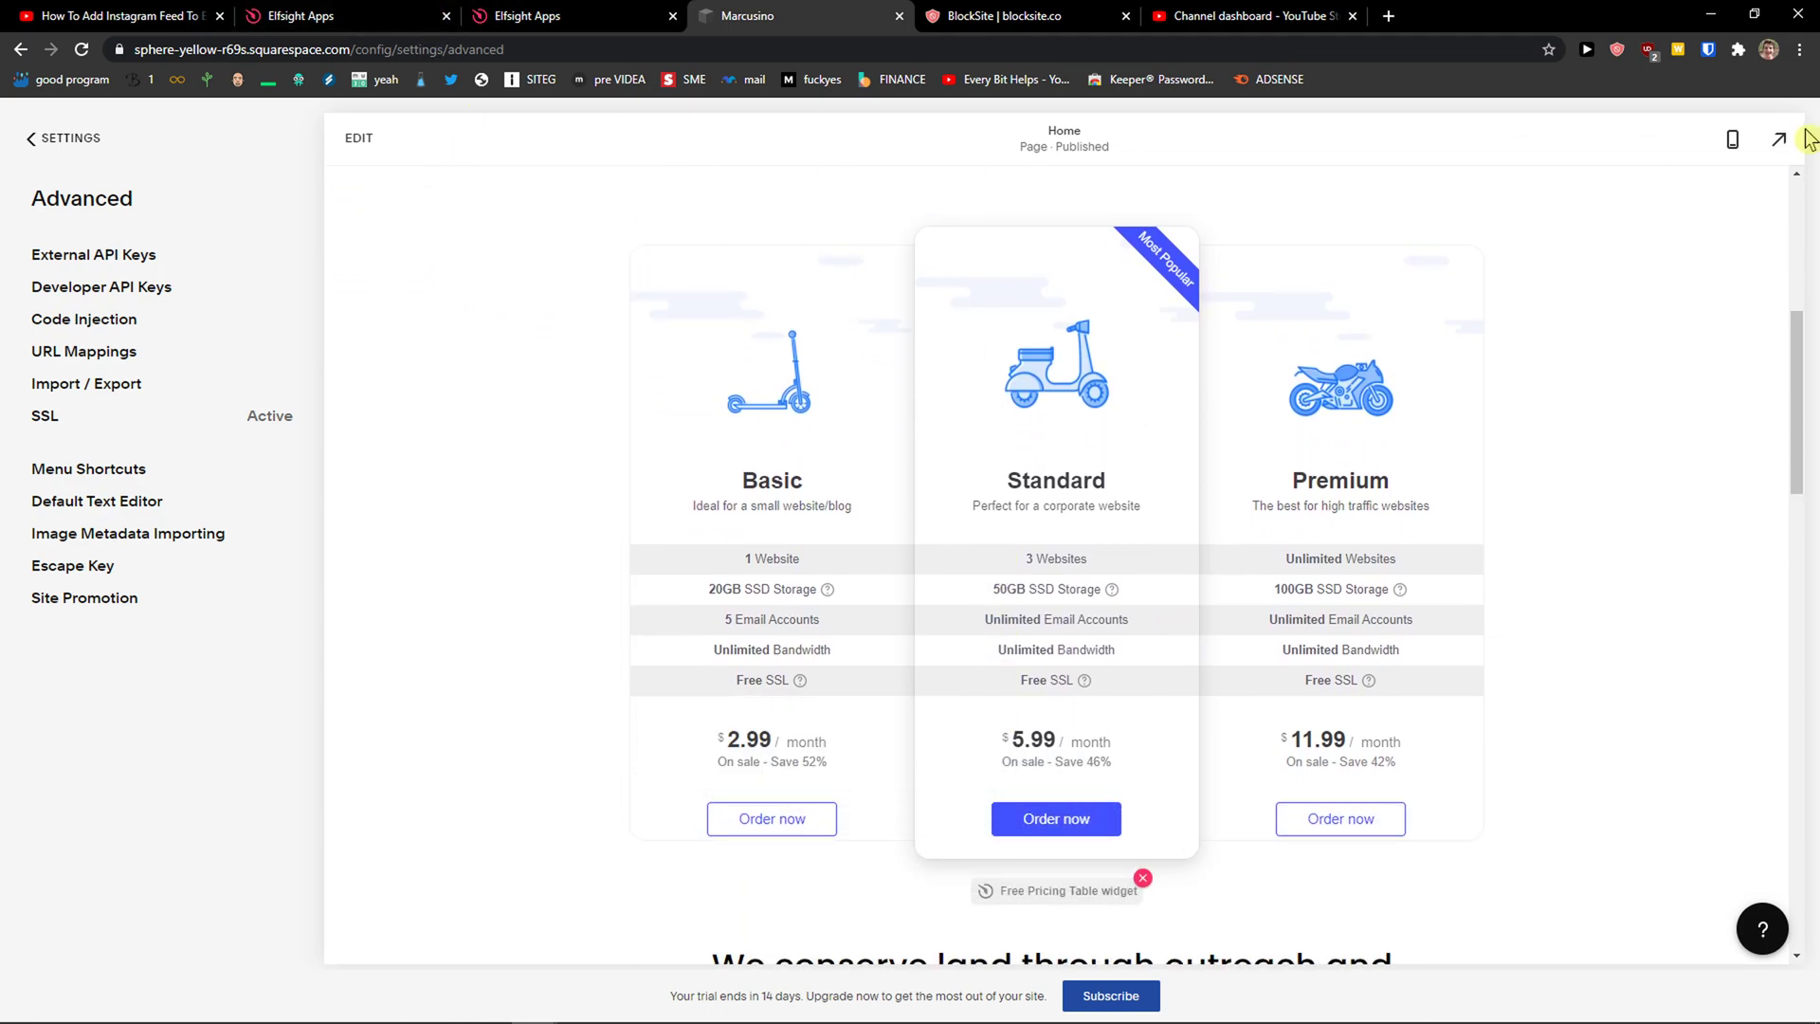
Preview the homepage full-width to see the Basic, Standard and Premium pricing table
{"action": "left_click", "coordinate": [1780, 137]}
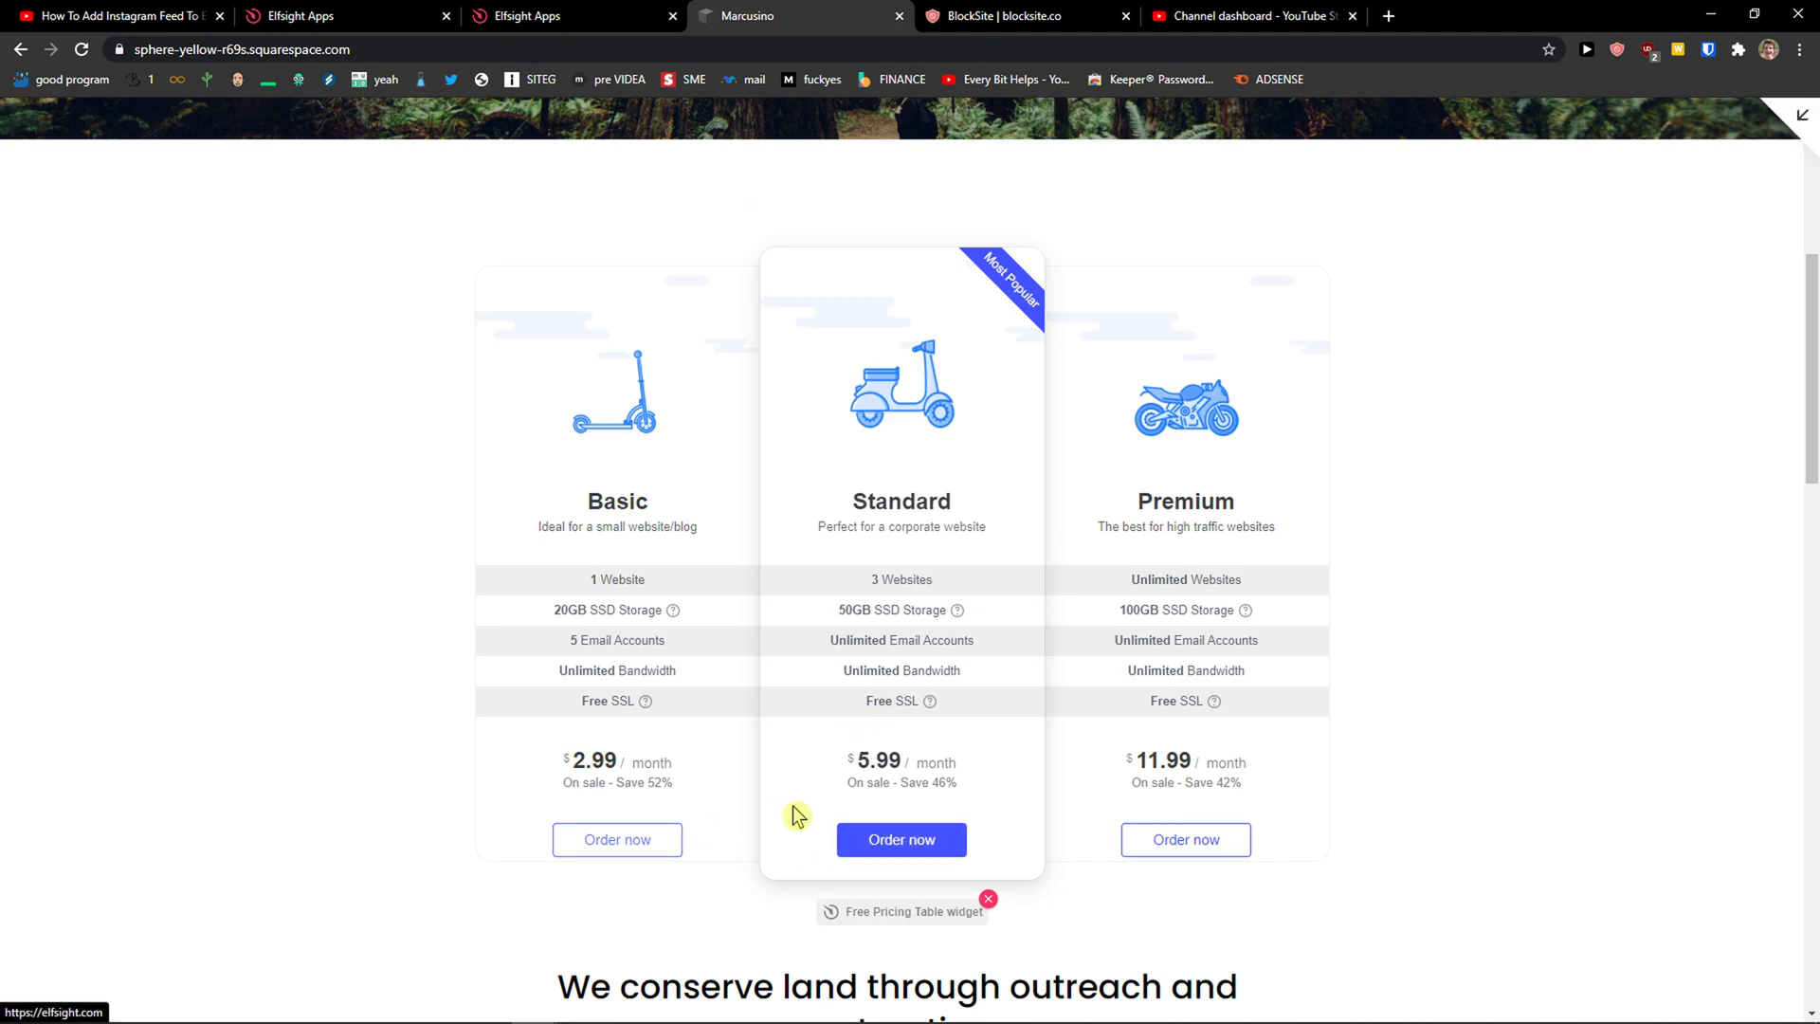
{"action": "scroll", "coordinate": [1176, 755], "scroll_direction": "down", "scroll_amount": 3}
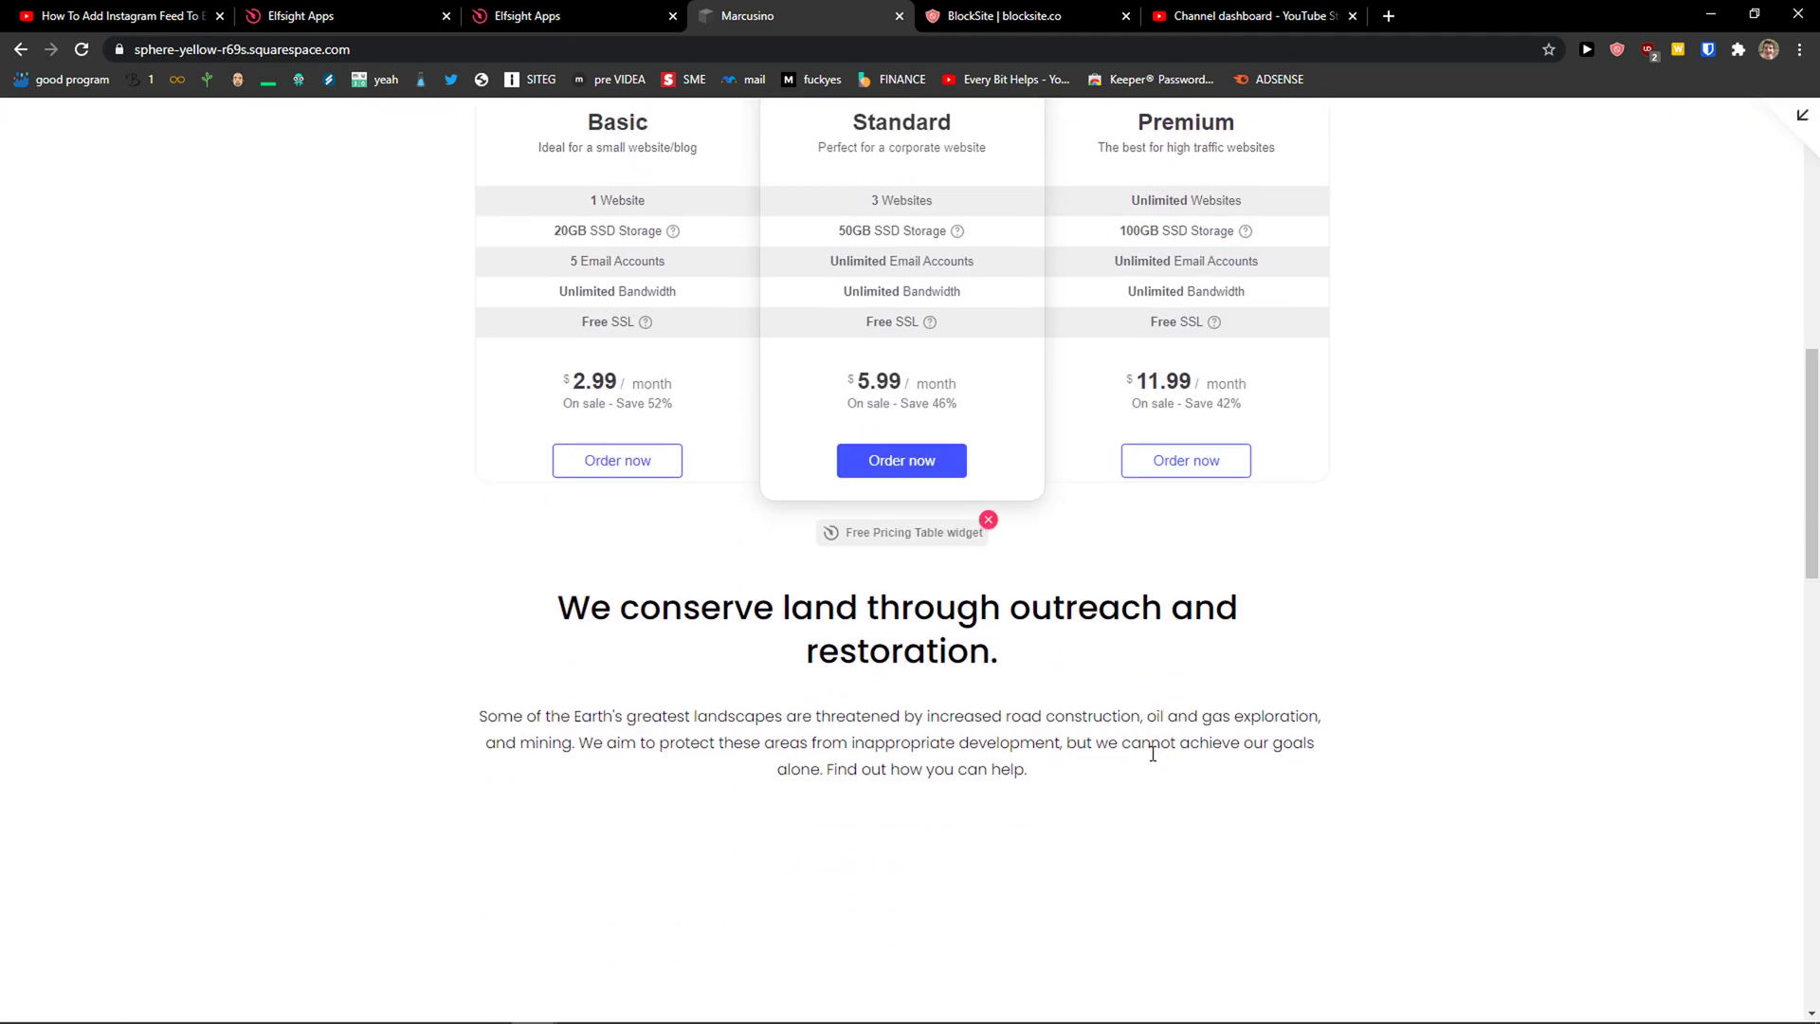
{"action": "scroll", "coordinate": [1109, 711], "scroll_direction": "up", "scroll_amount": 3}
{"action": "scroll", "coordinate": [1082, 699], "scroll_direction": "down", "scroll_amount": 1}
{"action": "scroll", "coordinate": [1059, 696], "scroll_direction": "up", "scroll_amount": 1}
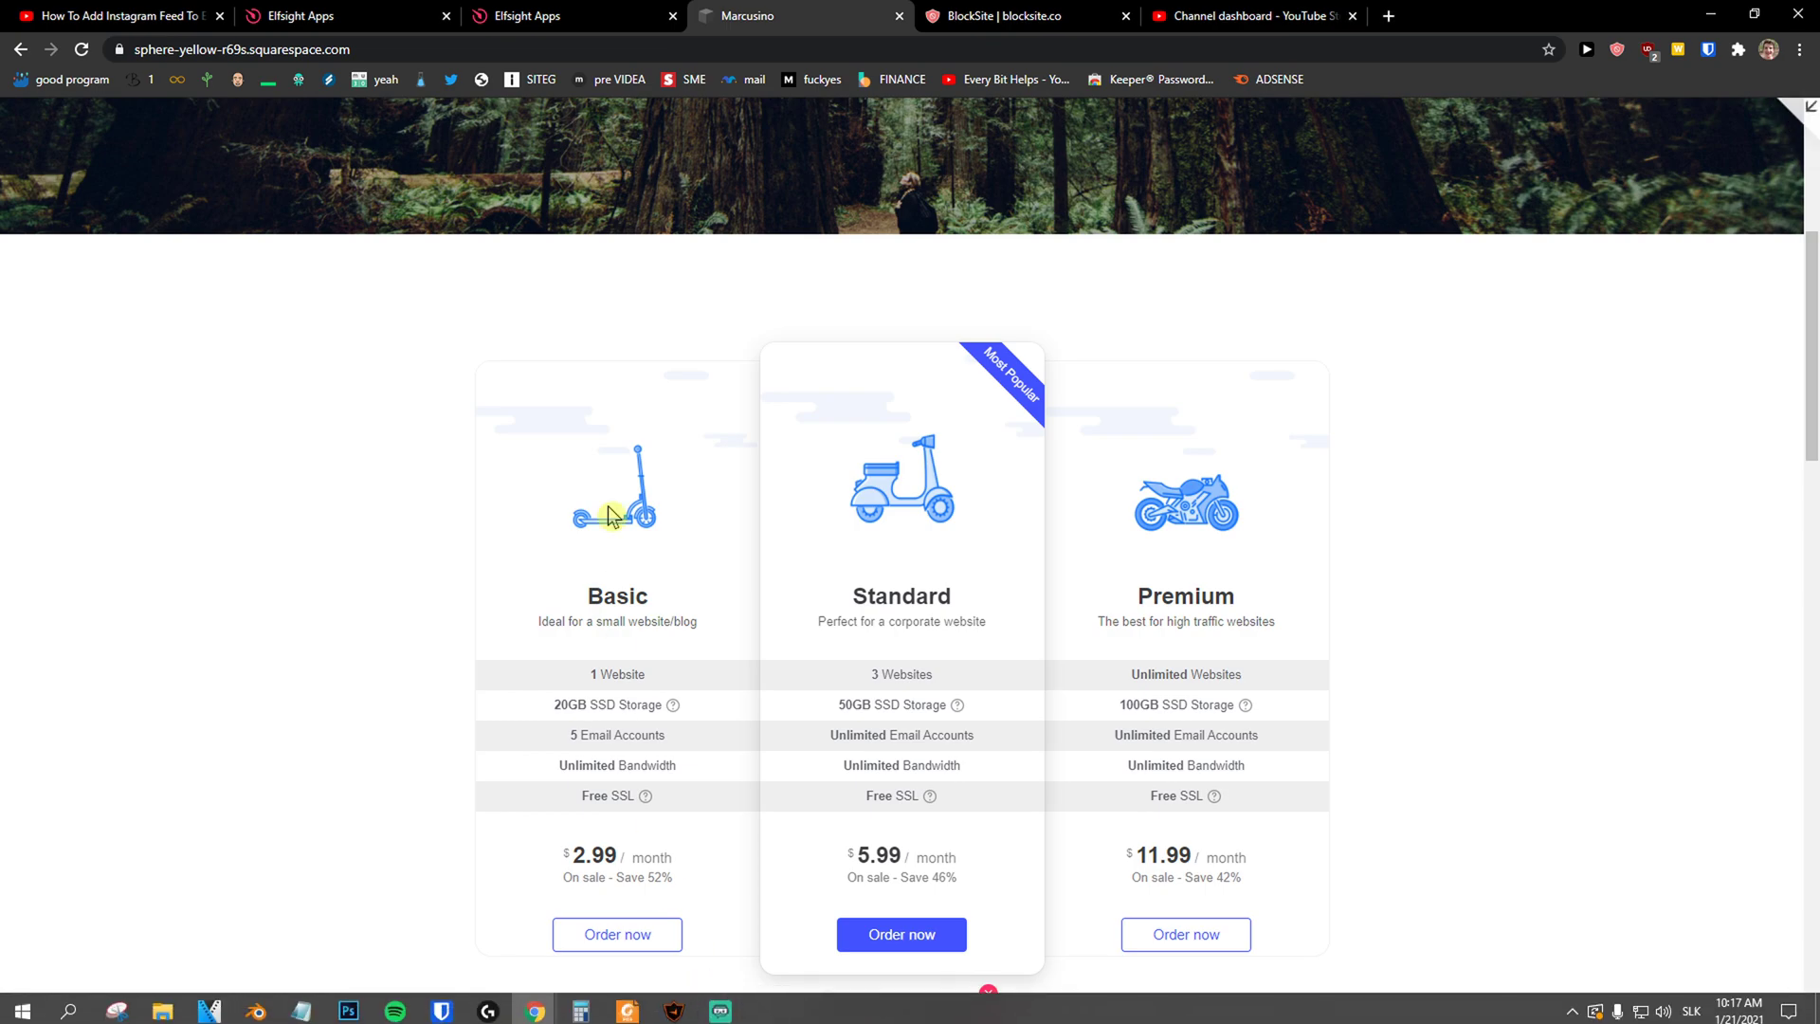
{"action": "left_click", "coordinate": [427, 15]}
{"action": "key", "text": "Escape"}
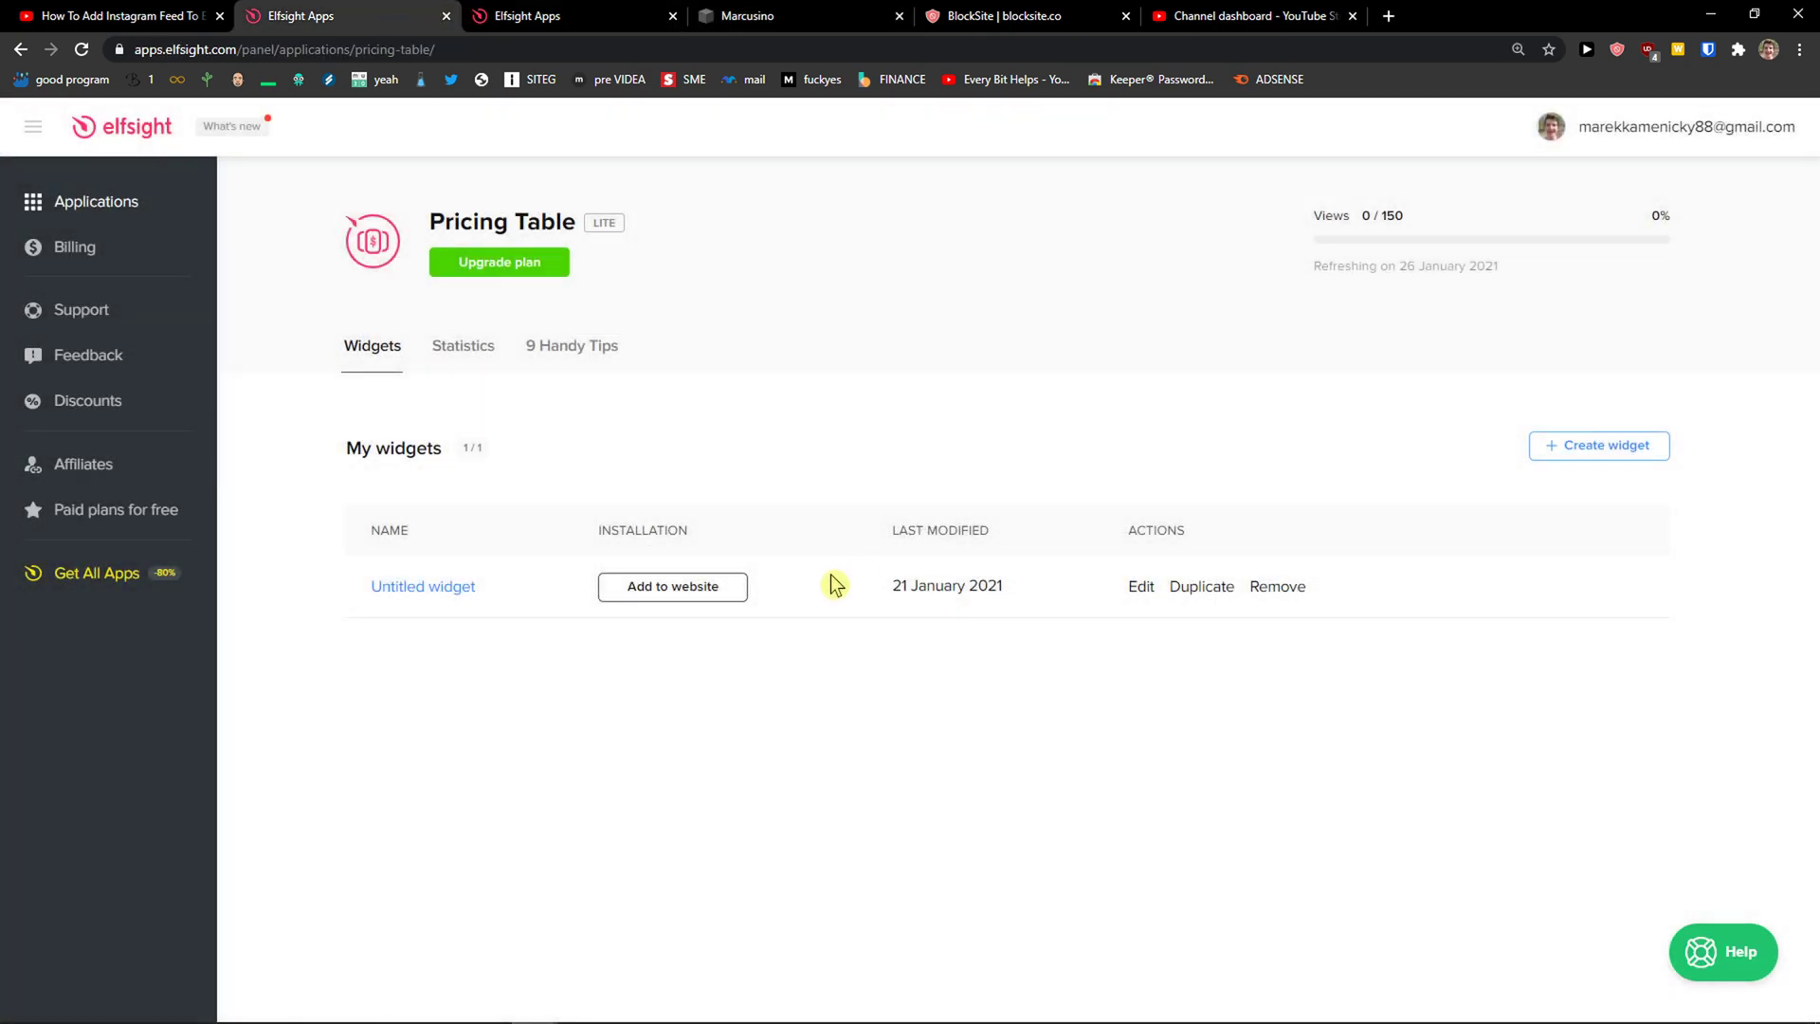
{"action": "left_click", "coordinate": [1270, 591]}
{"action": "left_click", "coordinate": [597, 16]}
{"action": "left_click", "coordinate": [707, 14]}
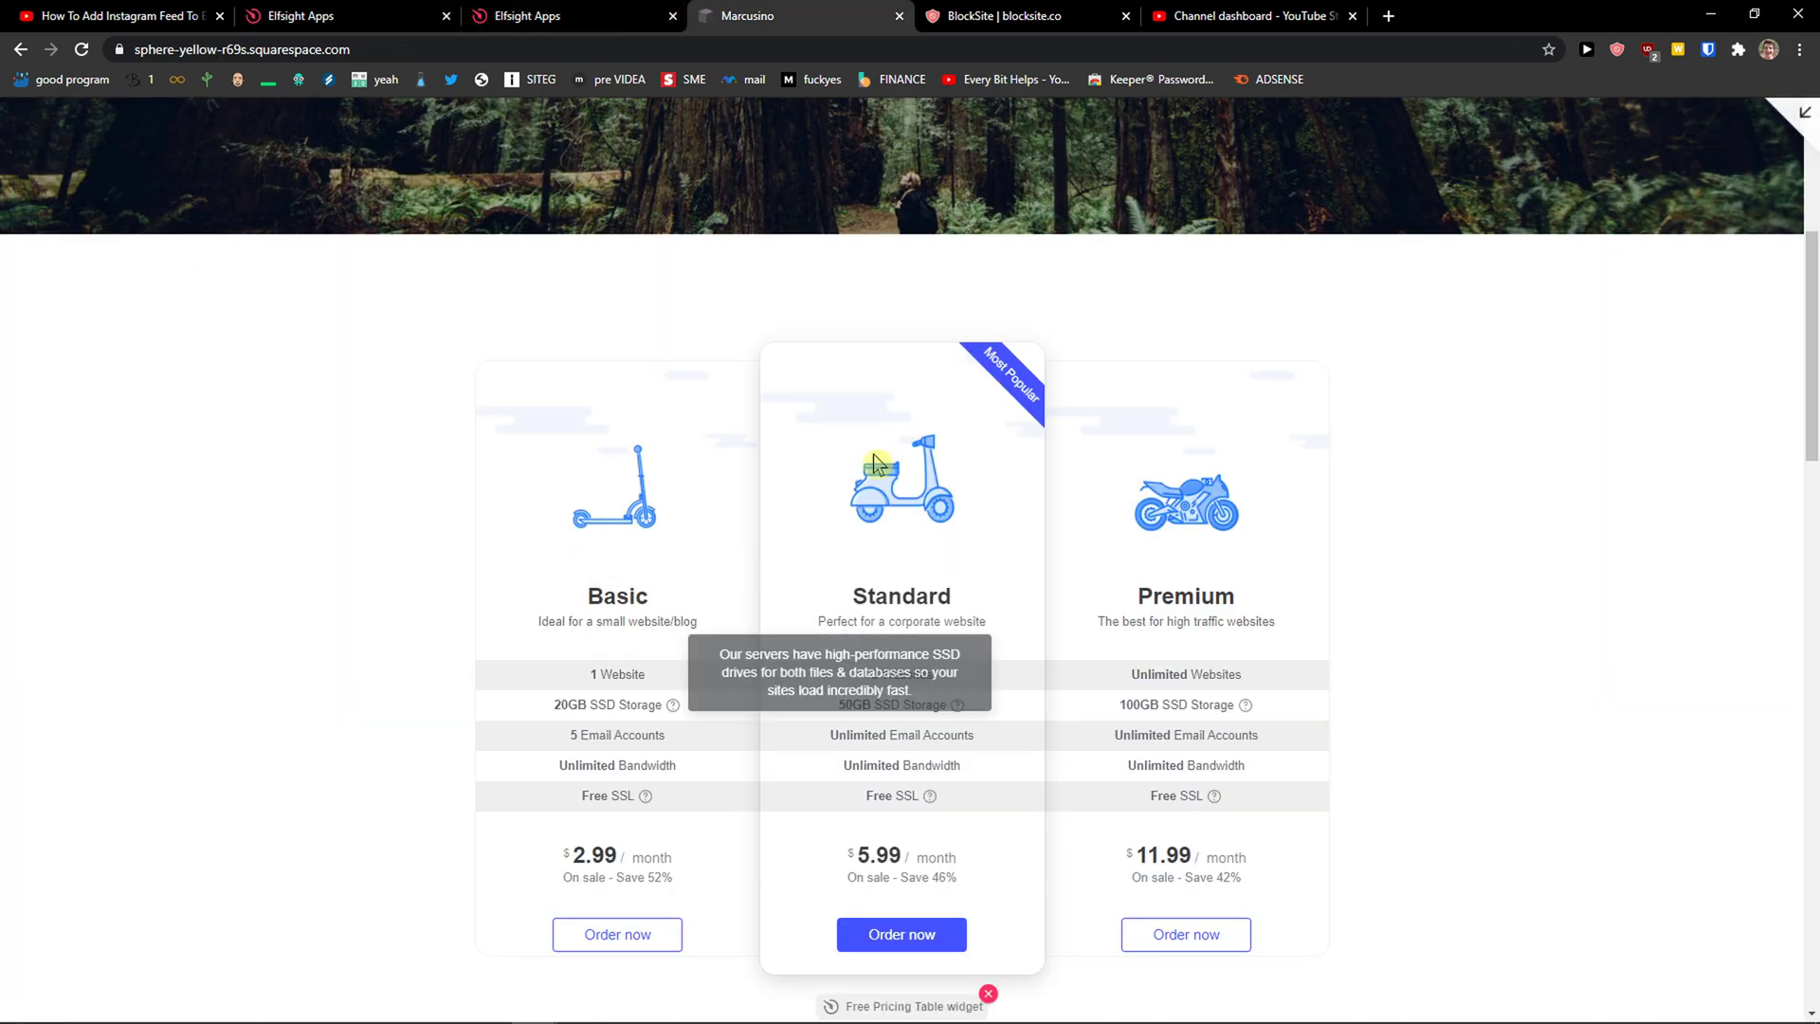
{"action": "scroll", "coordinate": [759, 639], "scroll_direction": "down", "scroll_amount": 2}
{"action": "scroll", "coordinate": [724, 639], "scroll_direction": "up", "scroll_amount": 2}
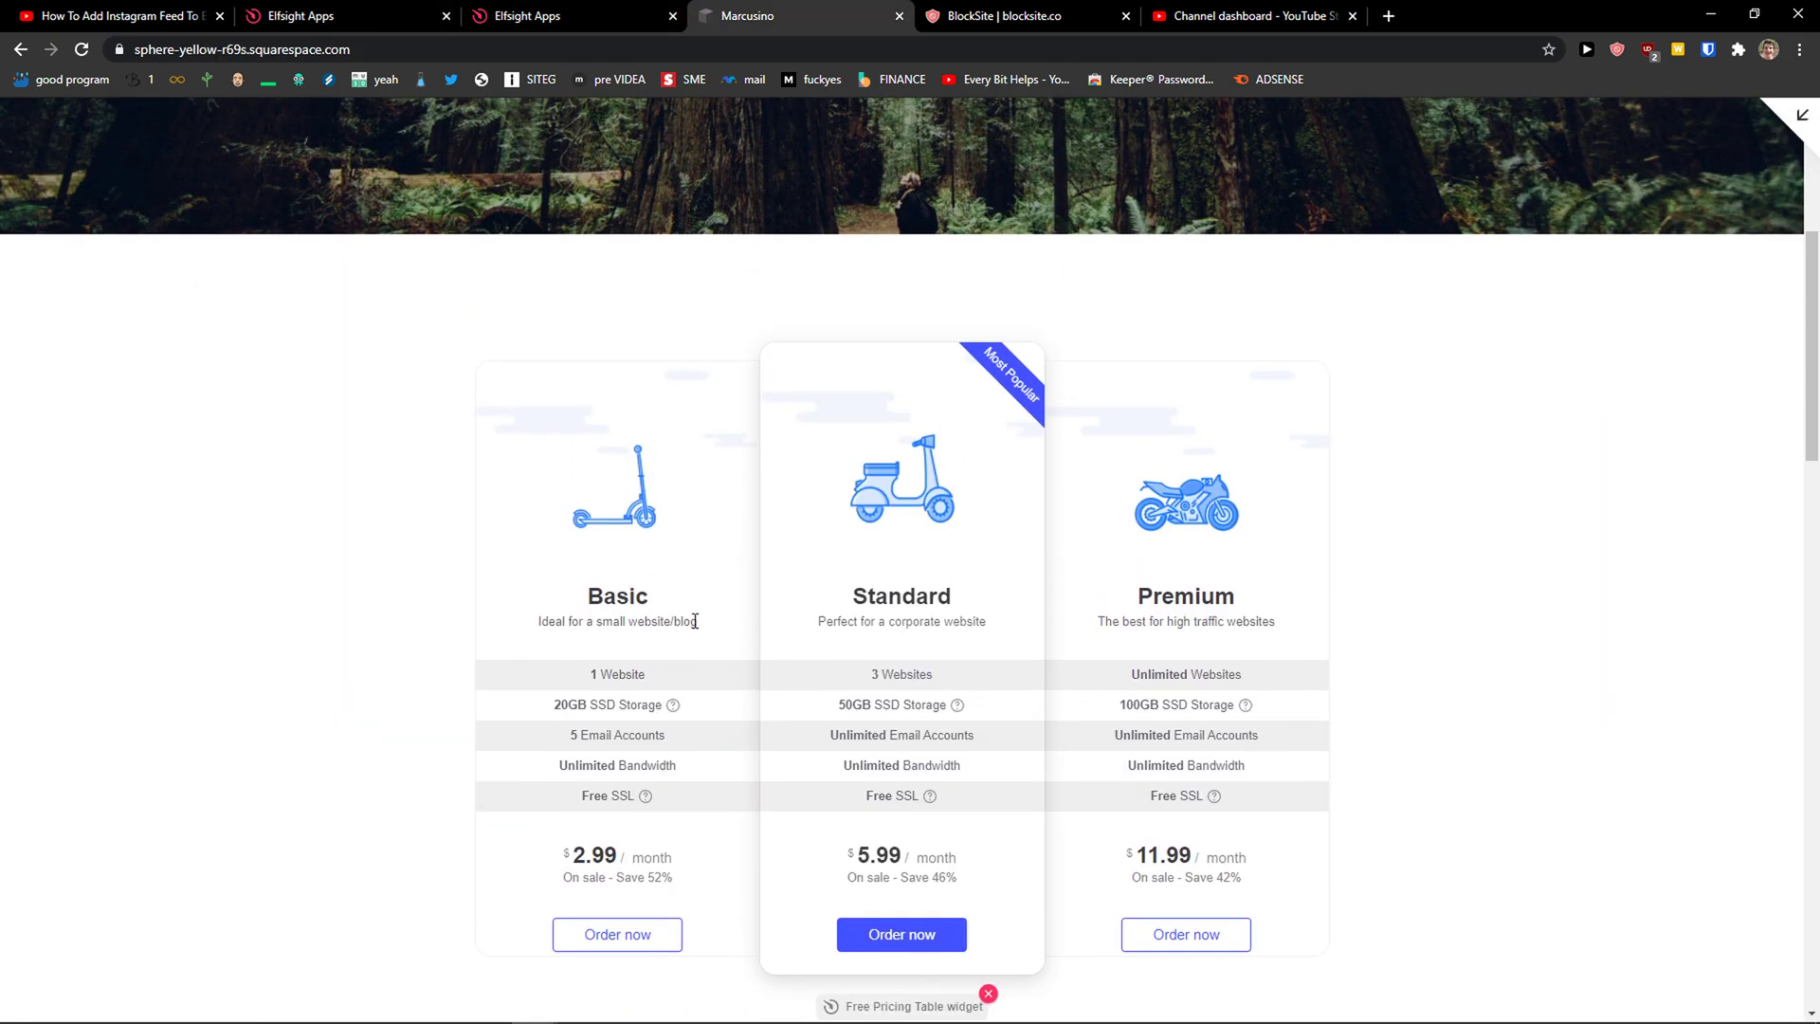